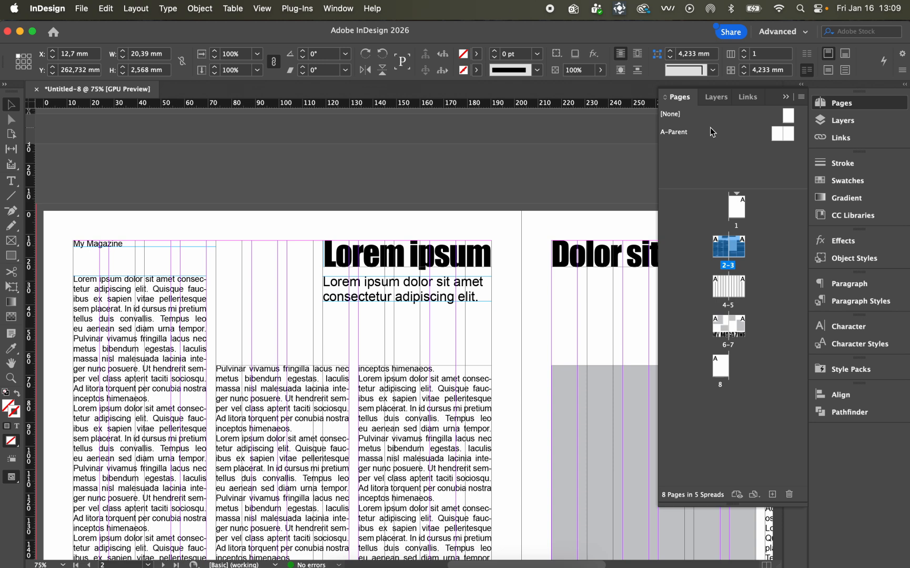
Step: Examine the grid on spread 4–5 in preview screen mode at 50% zoom
double_click(738, 286)
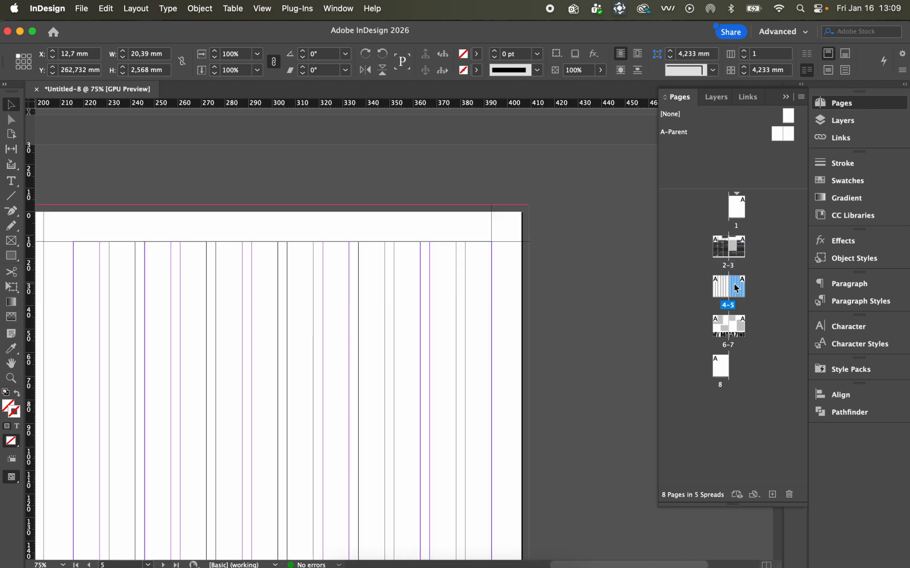
scroll(493, 332, down, 3)
scroll(494, 332, left, 3)
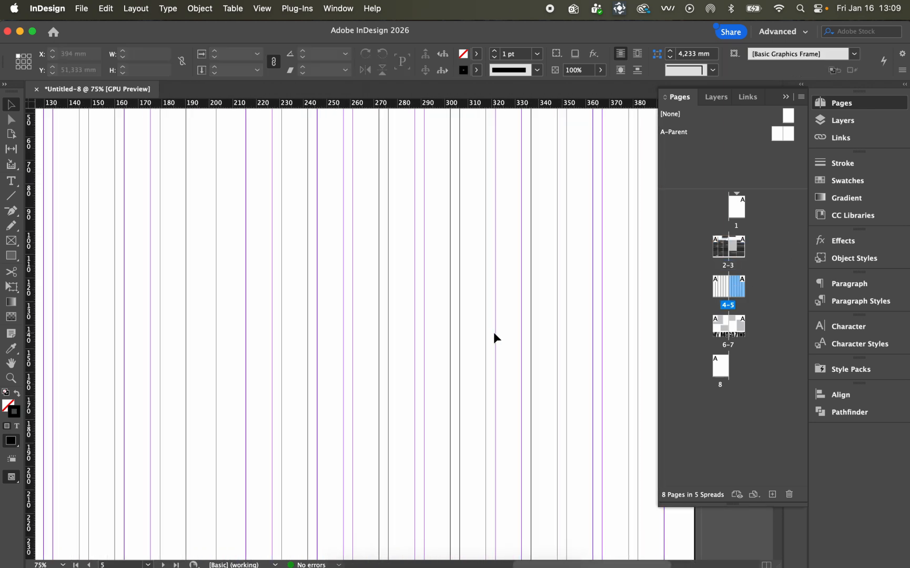
key(w)
scroll(493, 332, left, 1)
key(super+minus)
scroll(493, 332, left, 3)
scroll(493, 332, down, 1)
scroll(493, 332, up, 1)
scroll(494, 334, left, 3)
scroll(495, 335, down, 1)
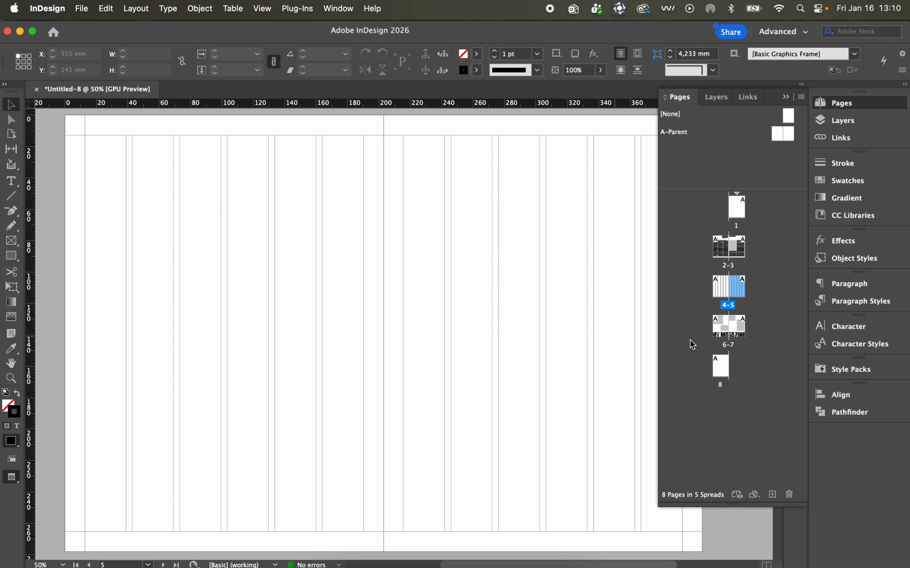
Step: Examine the image and MY MAGAZINE title layout on spread 6–7, then return to the text spread on pages 2–3
double_click(739, 332)
scroll(484, 387, down, 1)
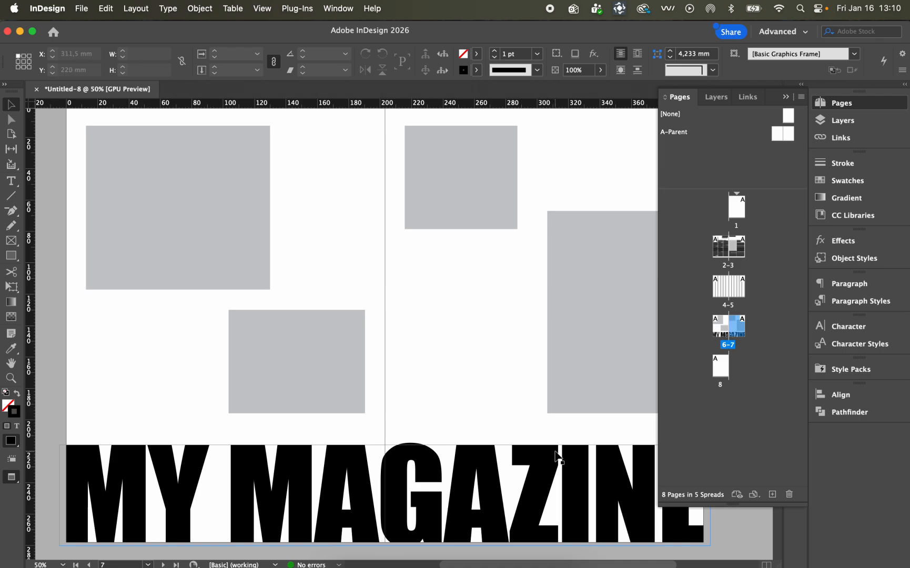
scroll(557, 456, up, 15)
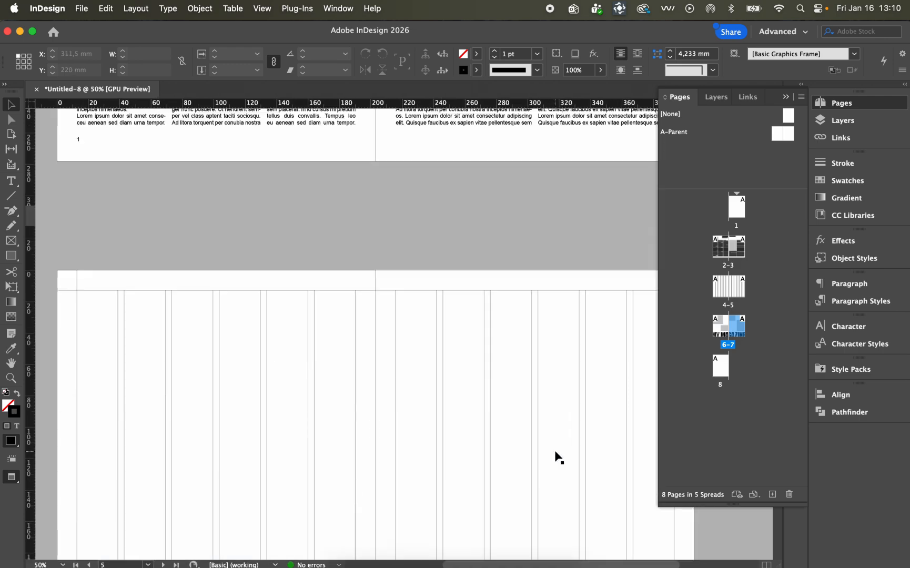
scroll(557, 456, up, 4)
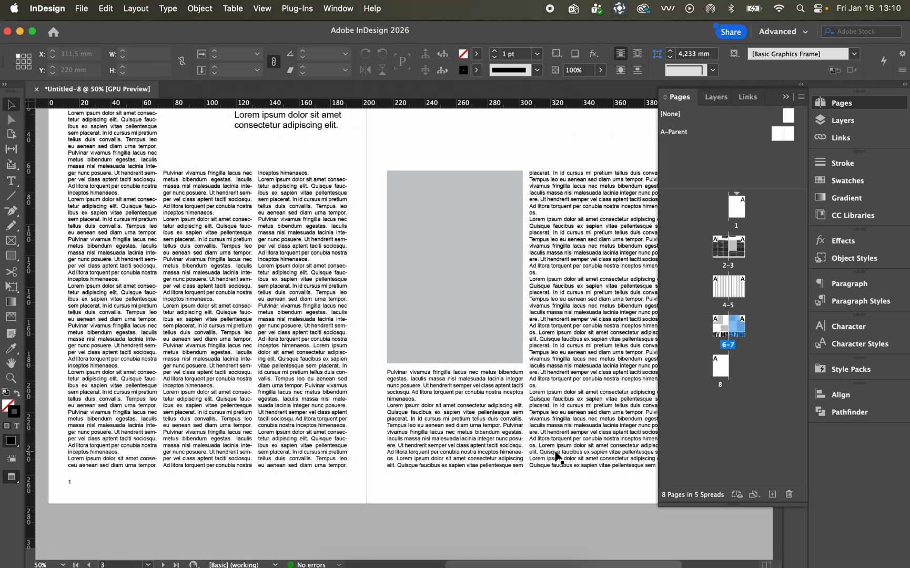
scroll(433, 451, right, 2)
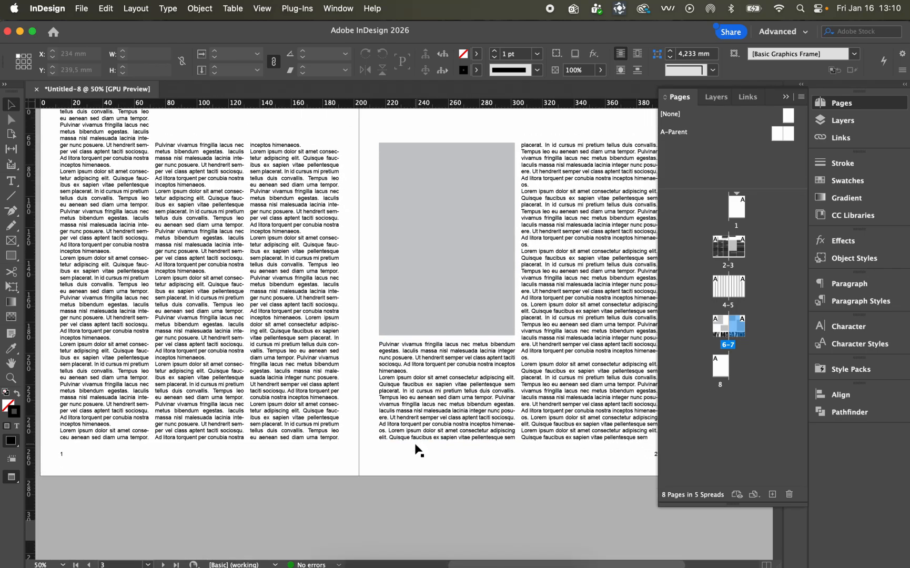
Step: Transfer the two page-number text frames from pages 2–3 in place onto the A-Parent spread, and switch back to normal view
click(743, 253)
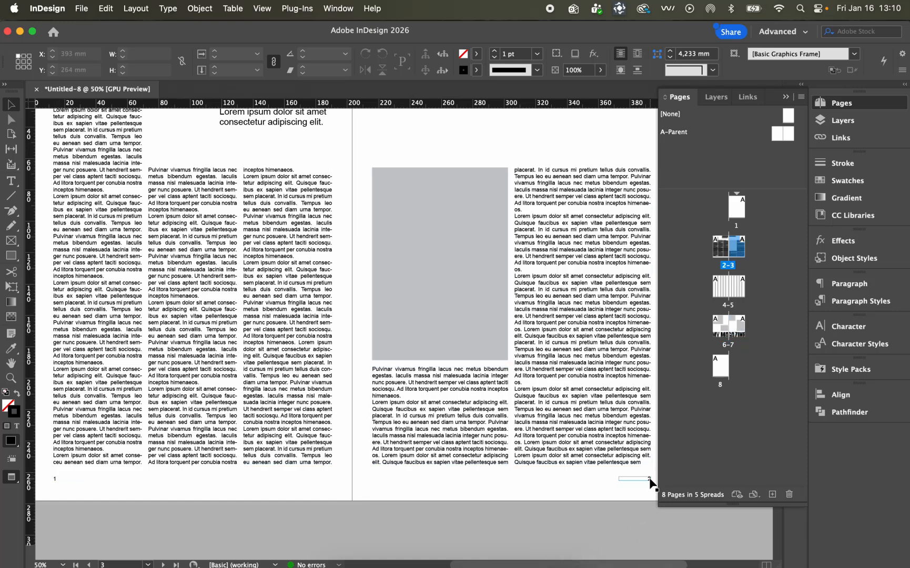
click(645, 479)
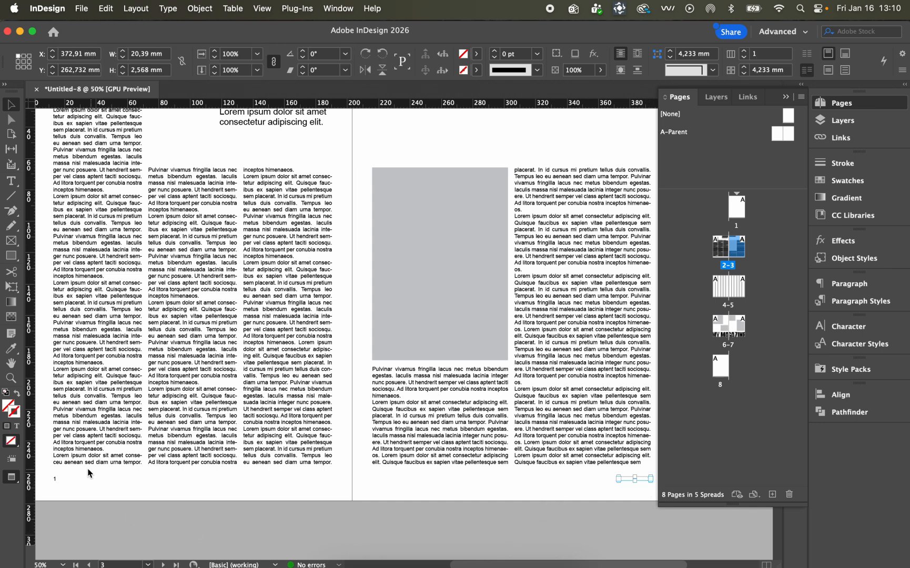
shift+click(63, 479)
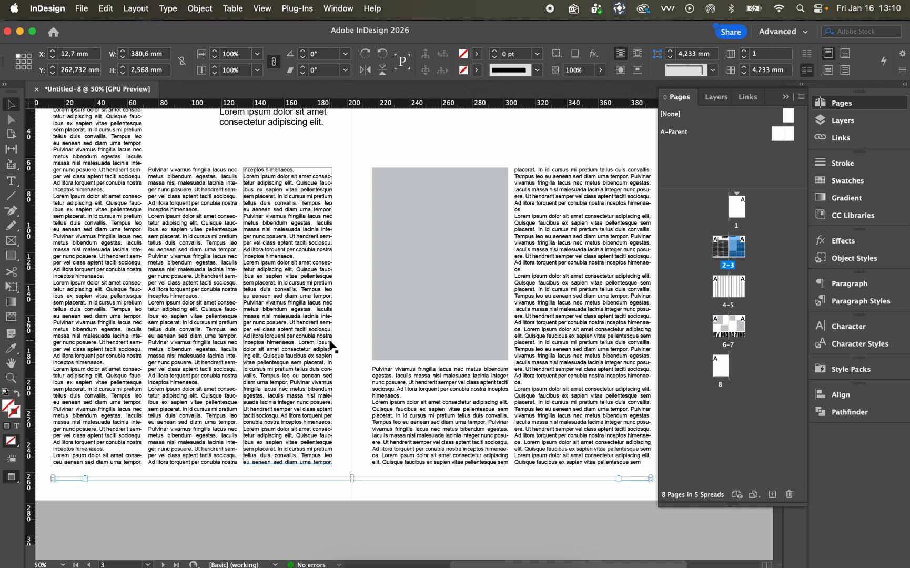
click(234, 492)
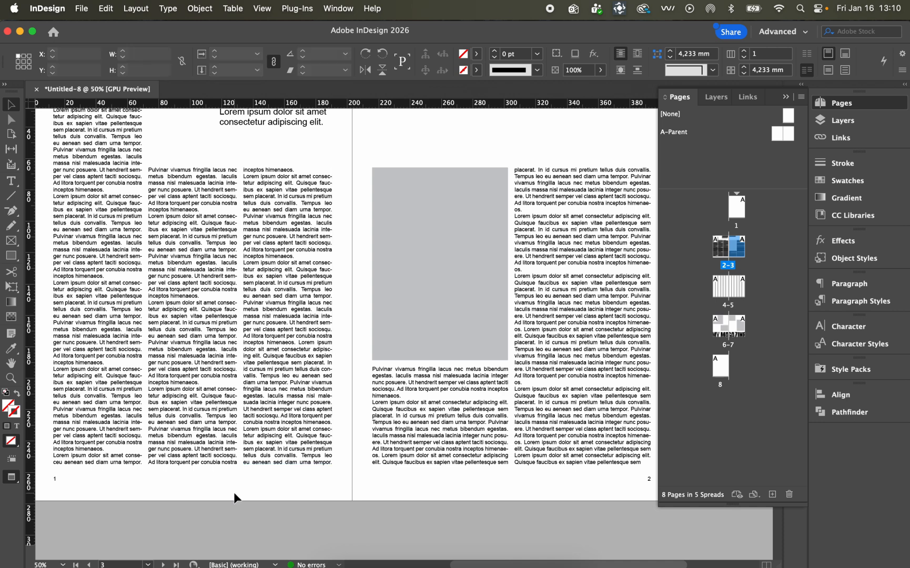
click(57, 480)
shift+click(649, 480)
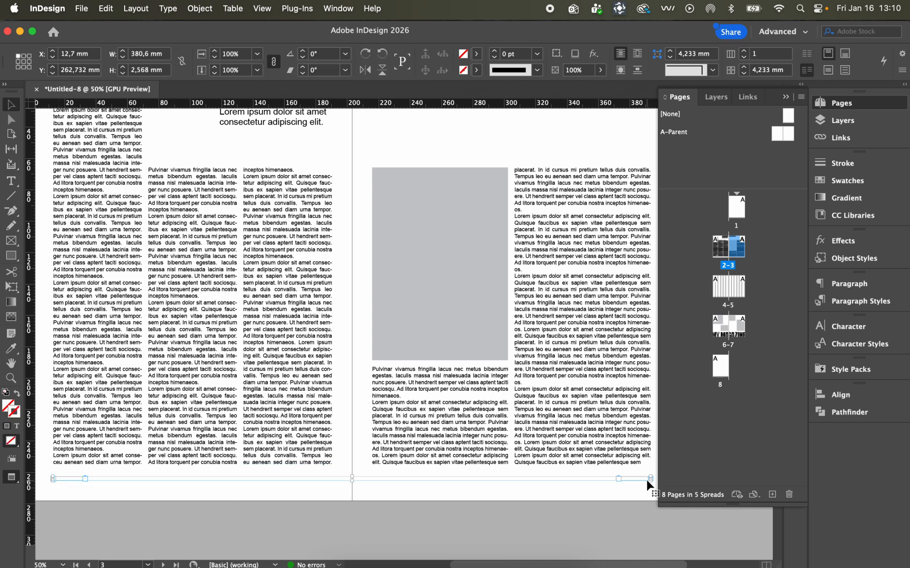
double_click(779, 138)
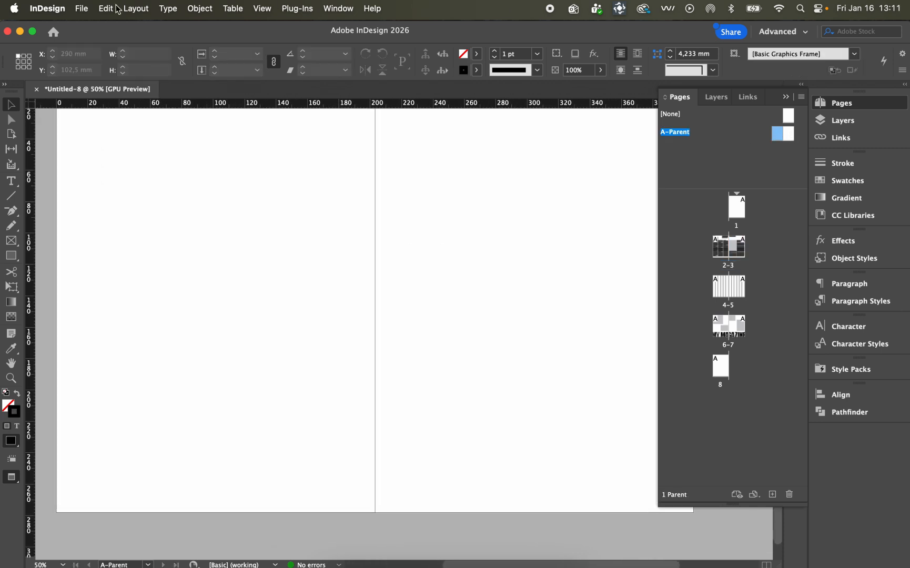
click(112, 8)
click(118, 133)
scroll(234, 391, up, 1)
key(w)
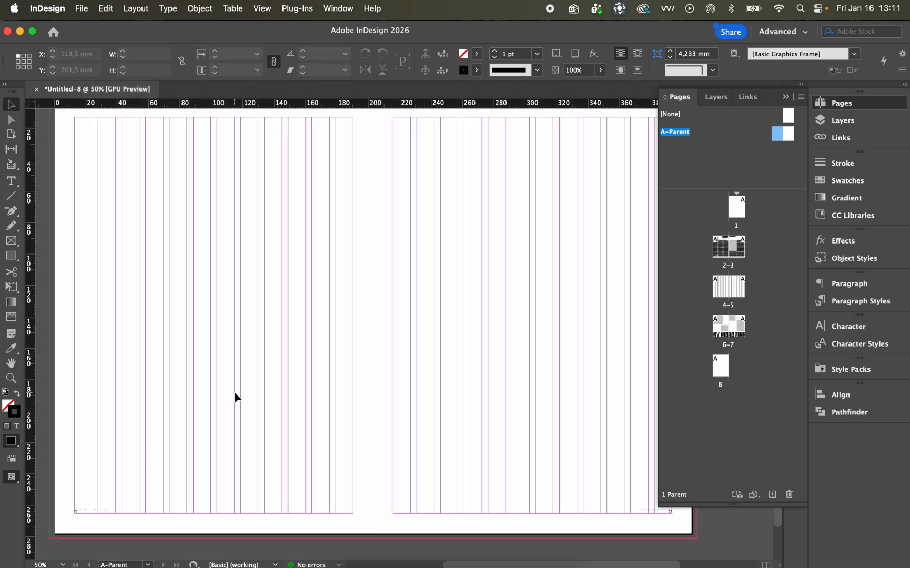
scroll(234, 391, down, 1)
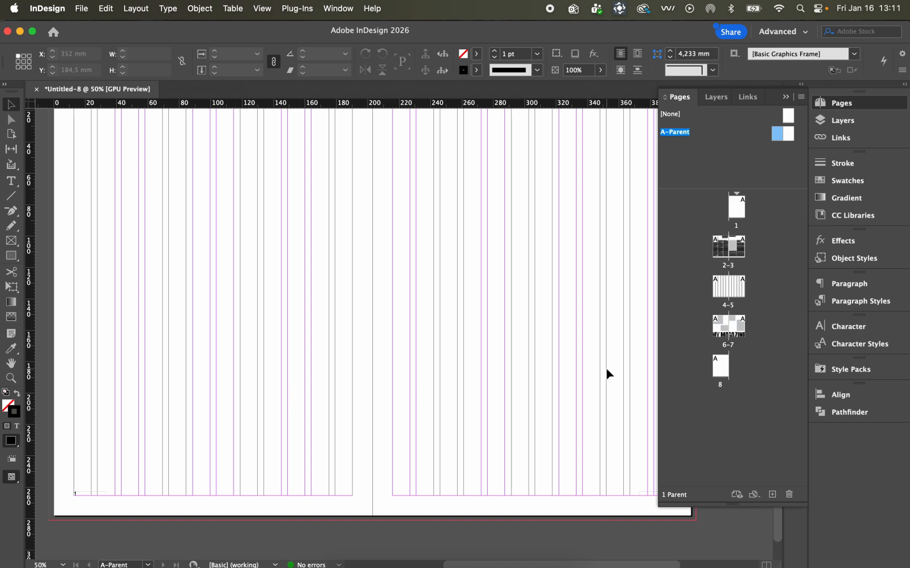
Step: Check the page numbers on spreads 2–3, 4–5 and 6–7, shifting the MY MAGAZINE title aside and undoing the shift
double_click(724, 252)
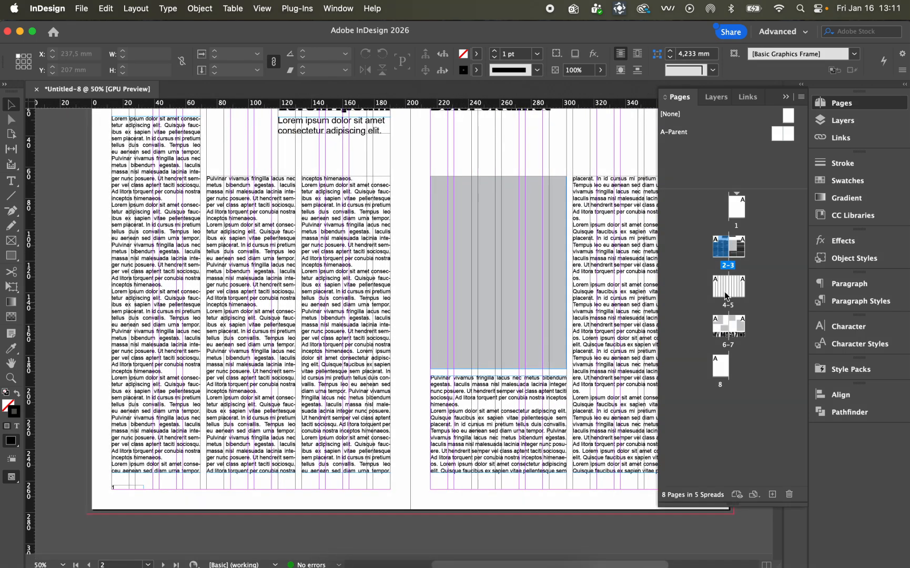
double_click(724, 289)
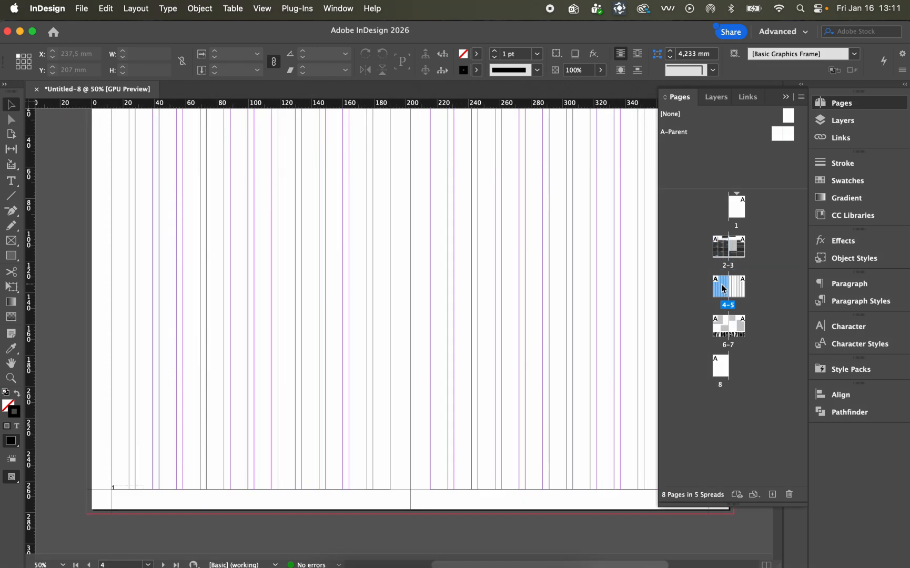
double_click(725, 329)
drag(600, 451, 433, 456)
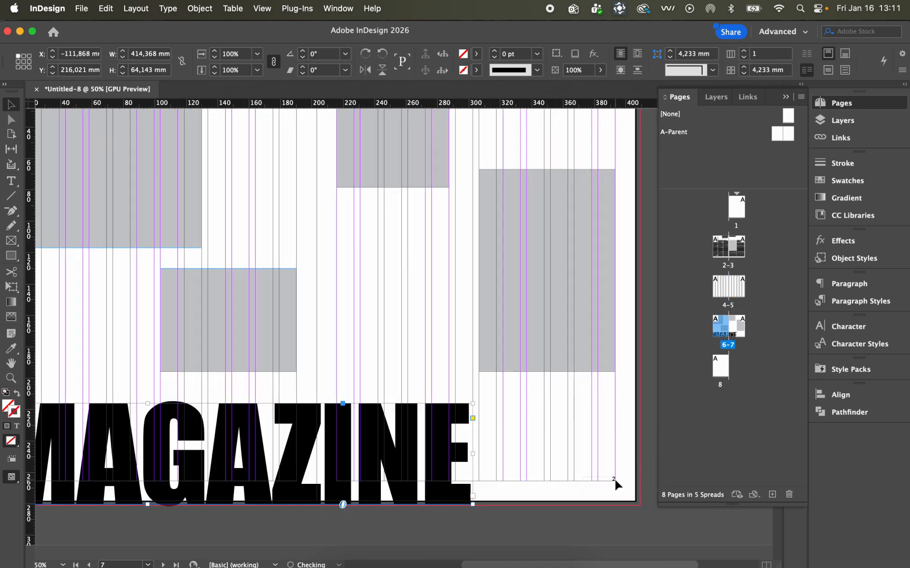
key(super+z)
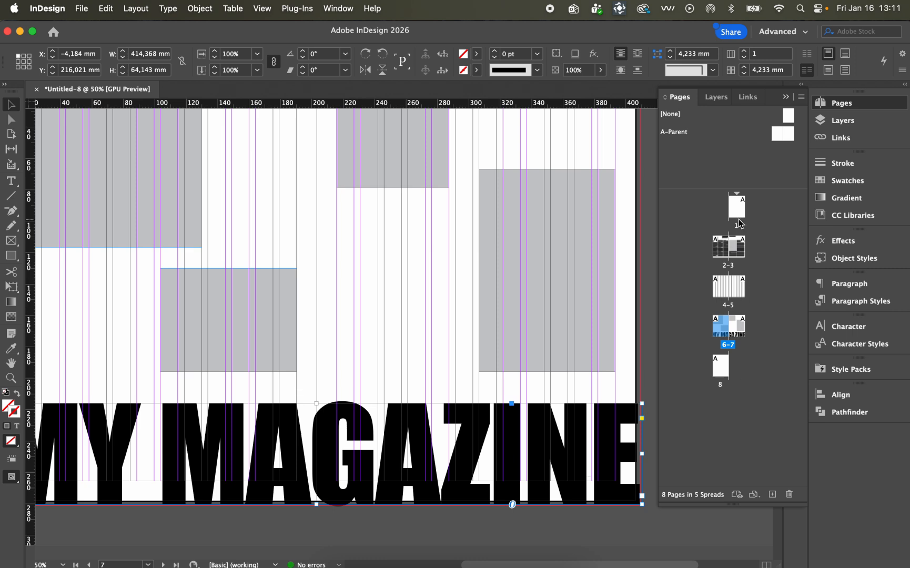
Step: Compare the number in the left-hand frame of the A-Parent spread with the number on pages 4–5
double_click(777, 136)
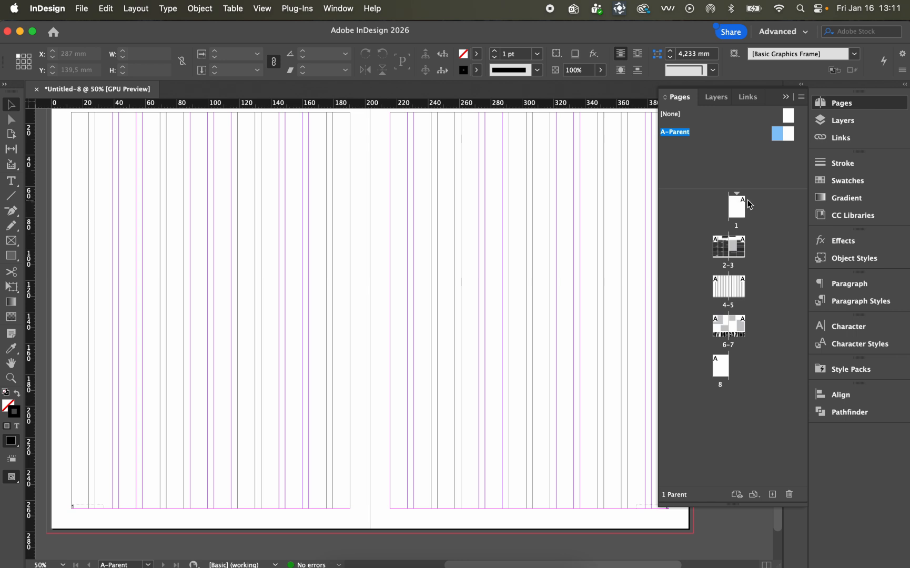
click(84, 506)
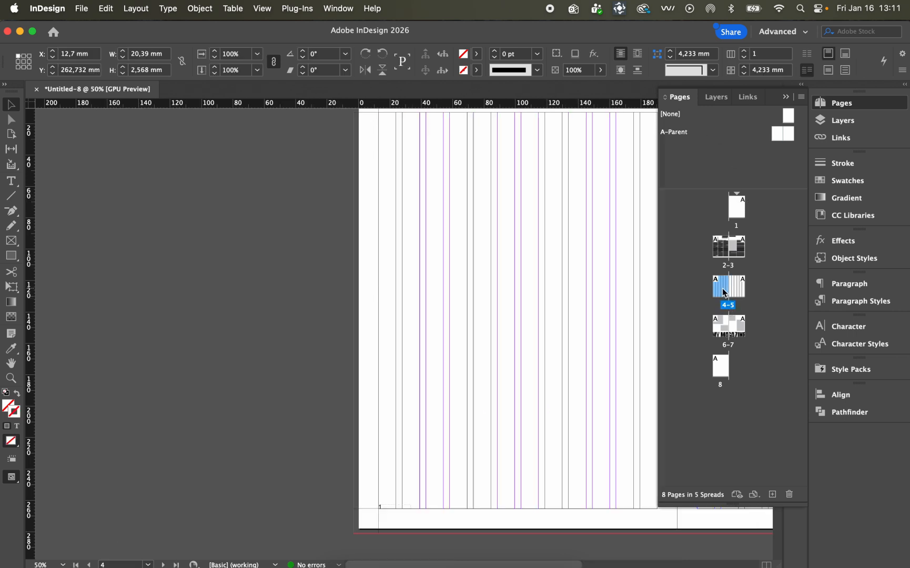
double_click(724, 290)
scroll(424, 456, right, 5)
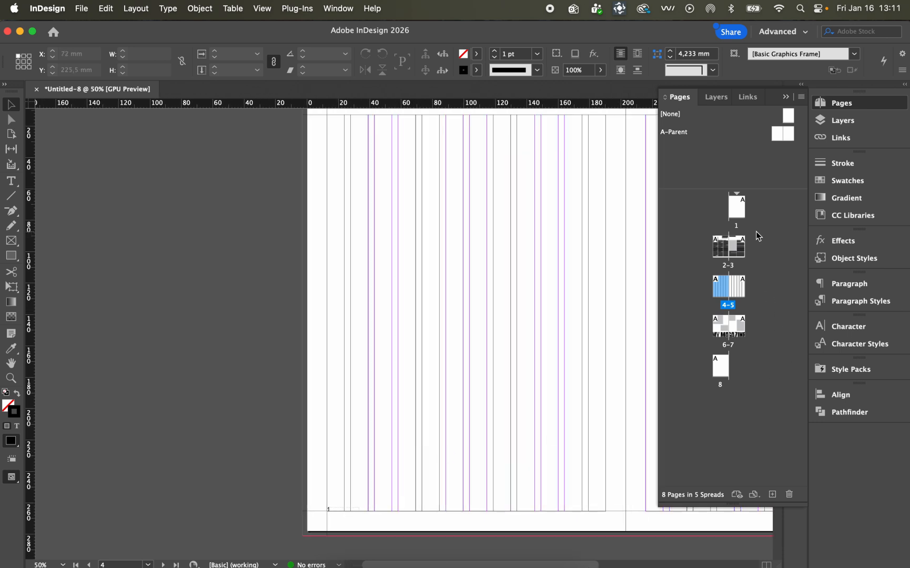
Step: Replace the typed number 1 on the left page of the A-Parent spread with the current page number marker
double_click(780, 136)
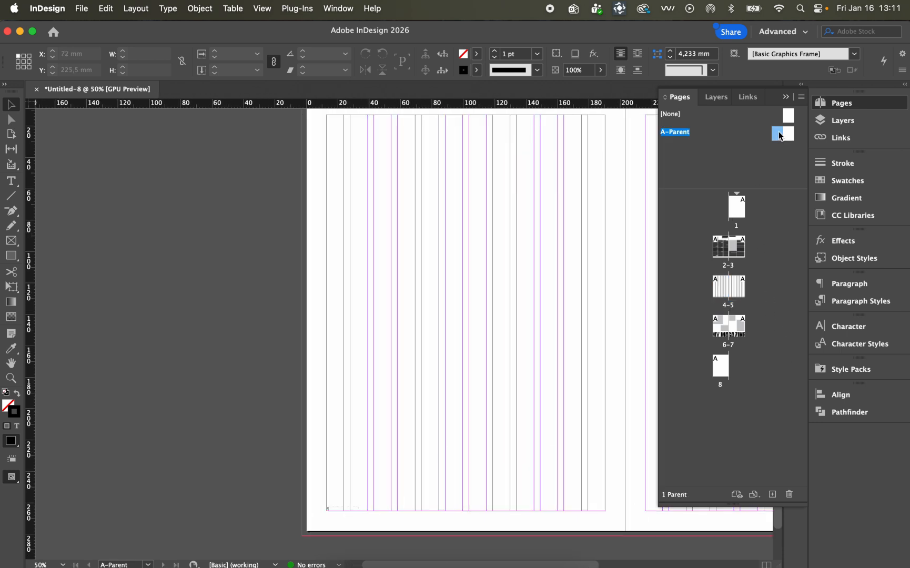
scroll(410, 394, right, 20)
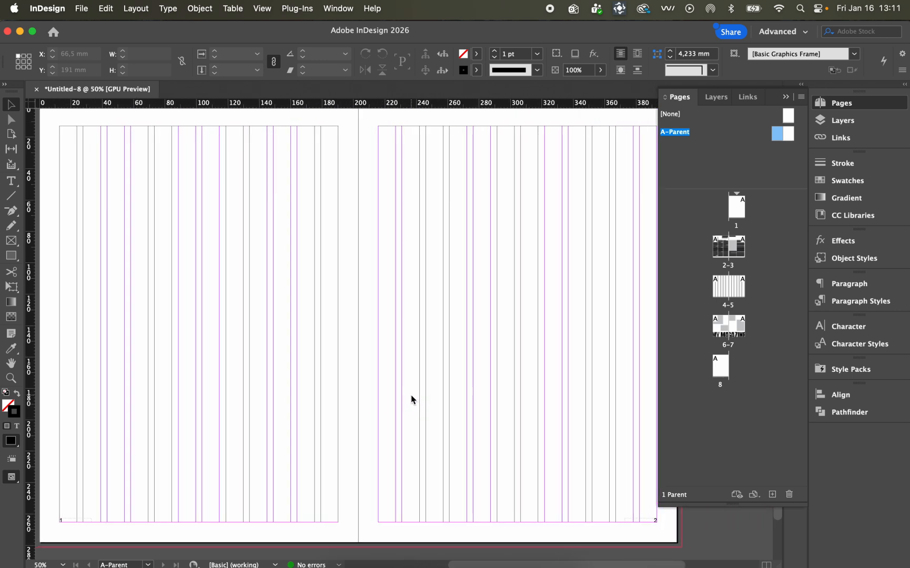
click(71, 518)
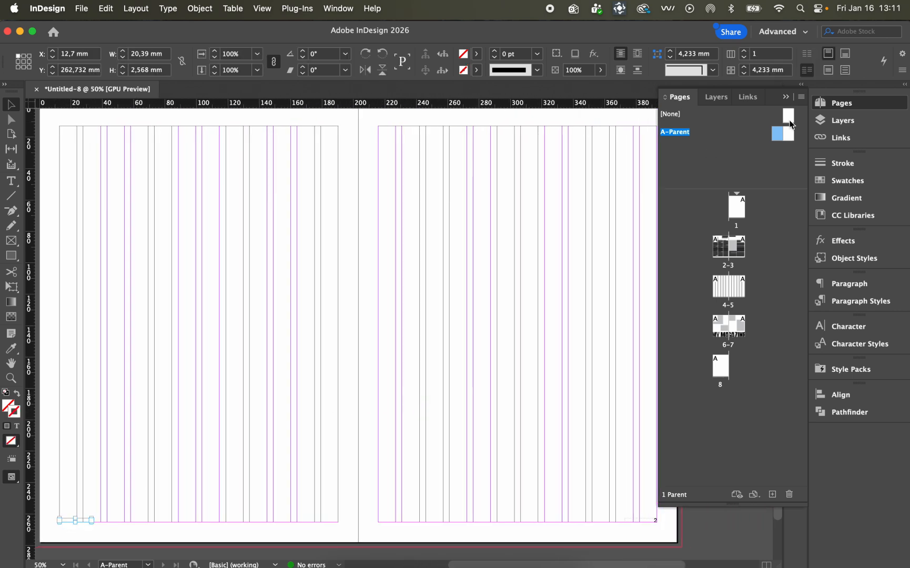
double_click(776, 136)
scroll(416, 394, right, 10)
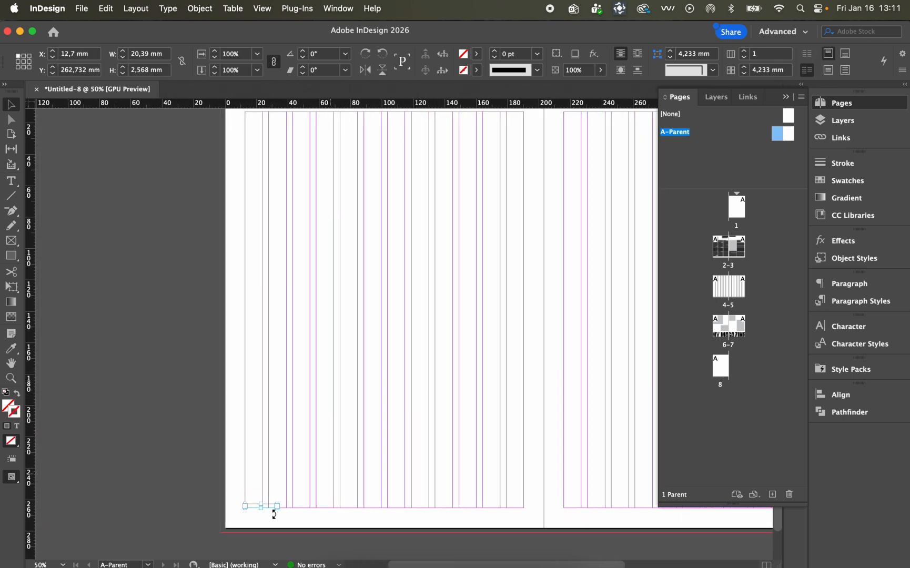
scroll(274, 514, right, 6)
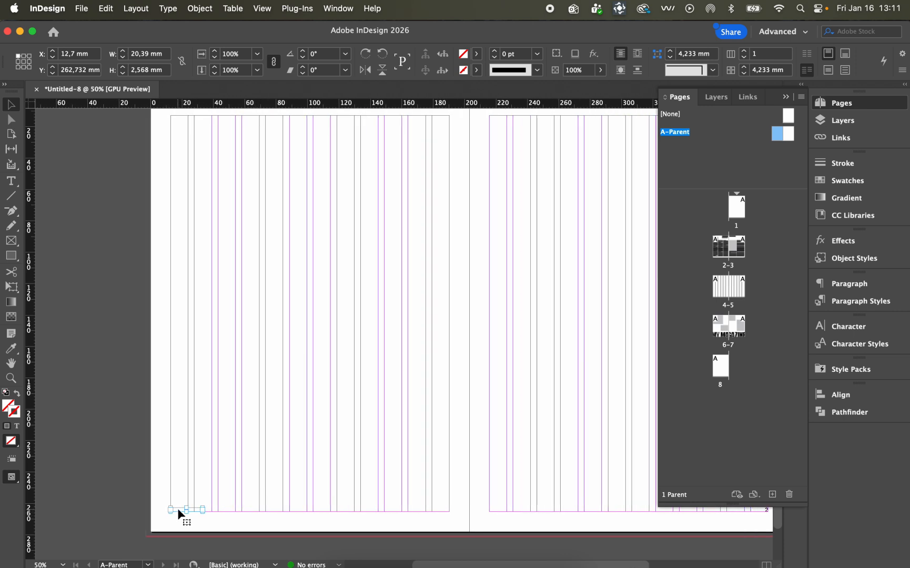
double_click(177, 508)
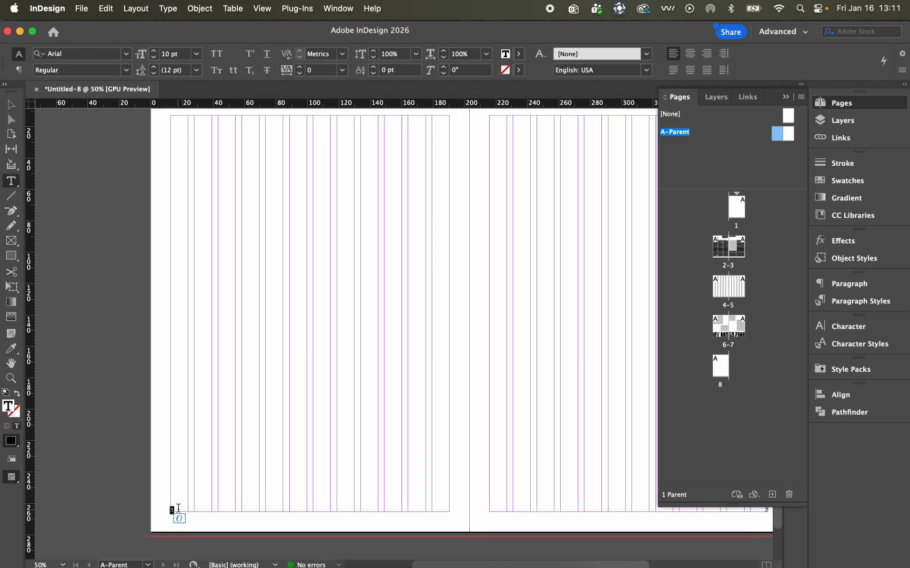
click(168, 8)
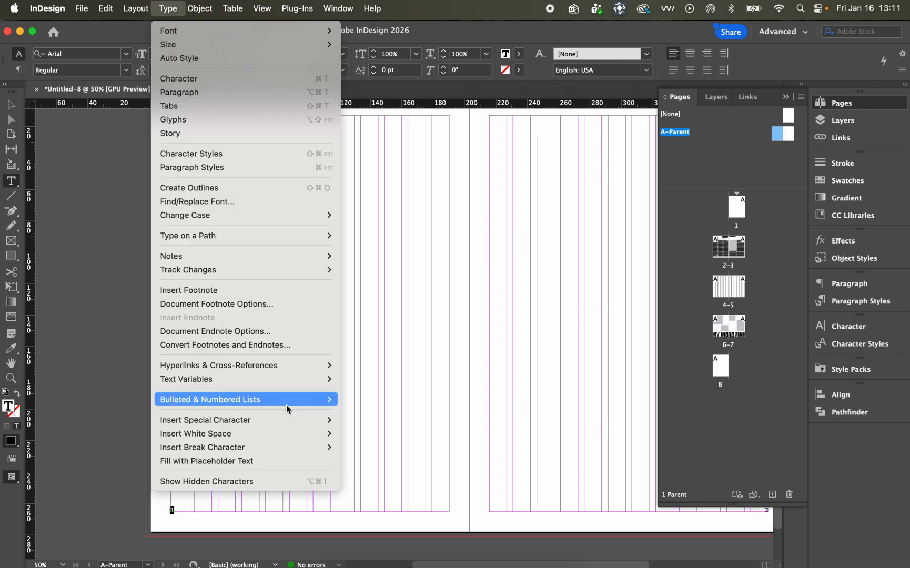
mouse_move(292, 421)
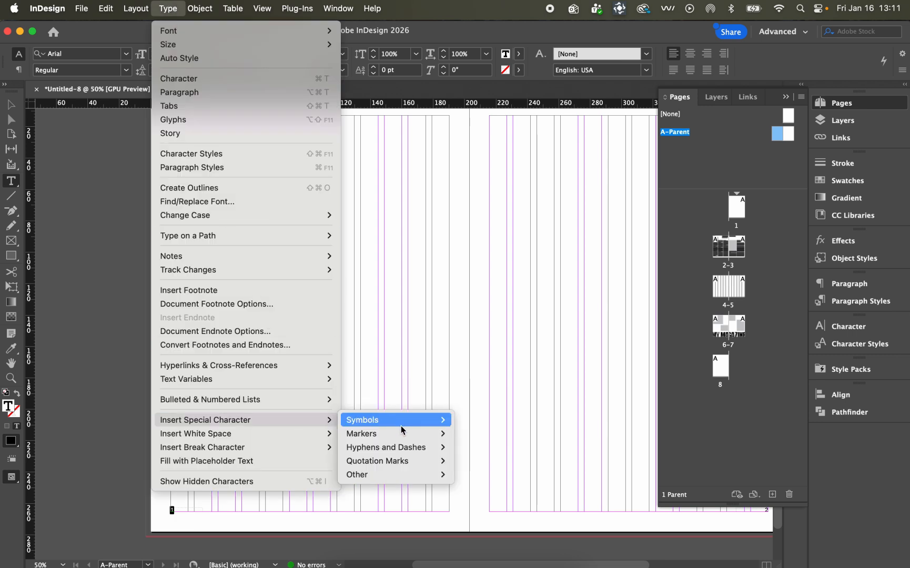
mouse_move(405, 435)
click(475, 438)
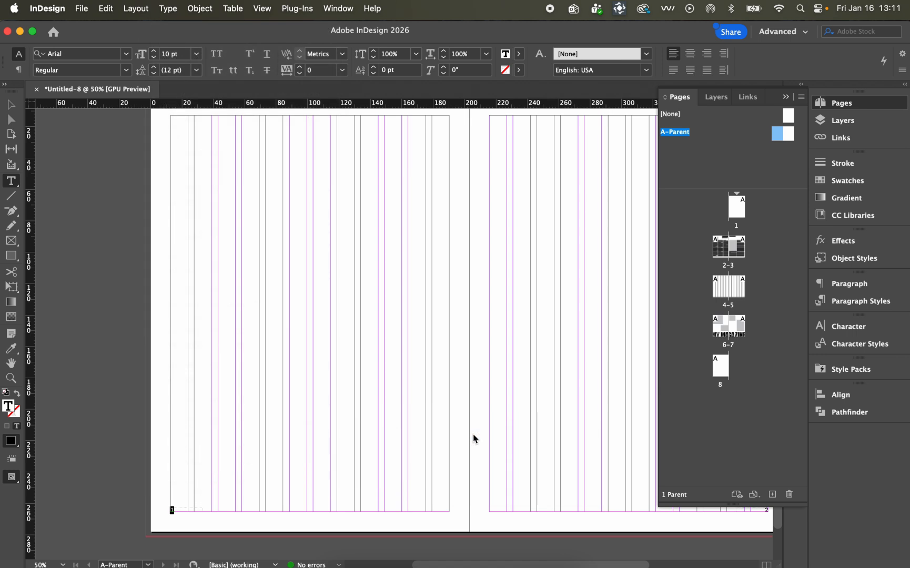
Step: Replace the typed number 2 on the right page of the A-Parent spread with the current page number marker
scroll(475, 438, right, 10)
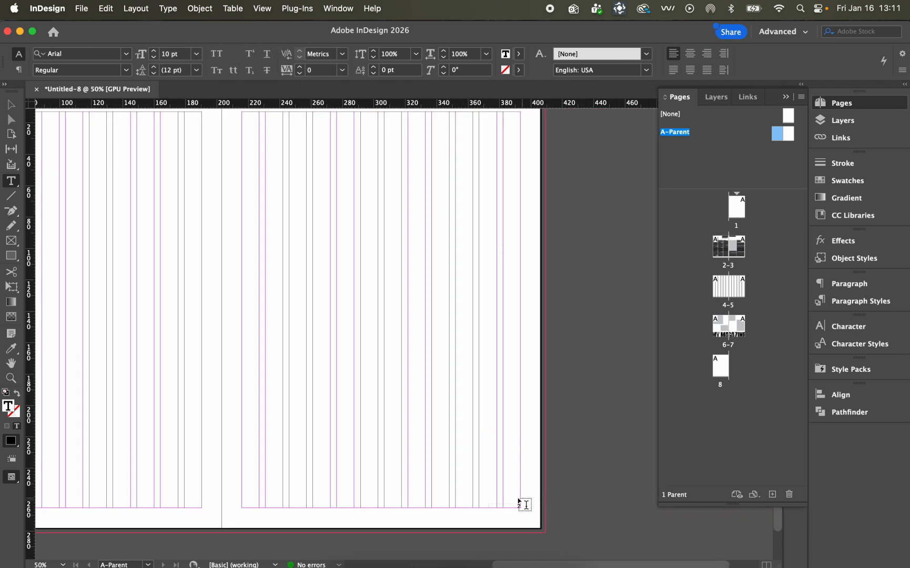
double_click(517, 506)
key(super+shift+r)
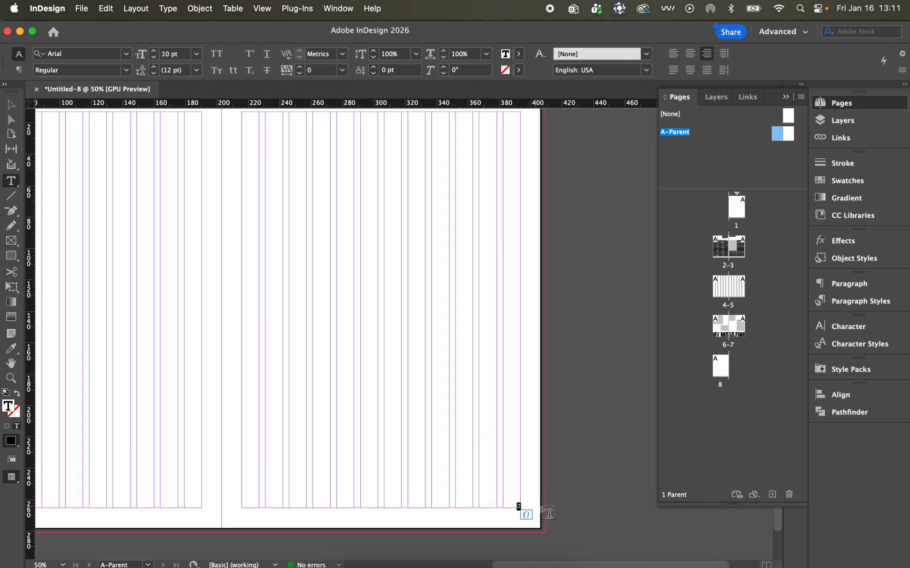
click(167, 9)
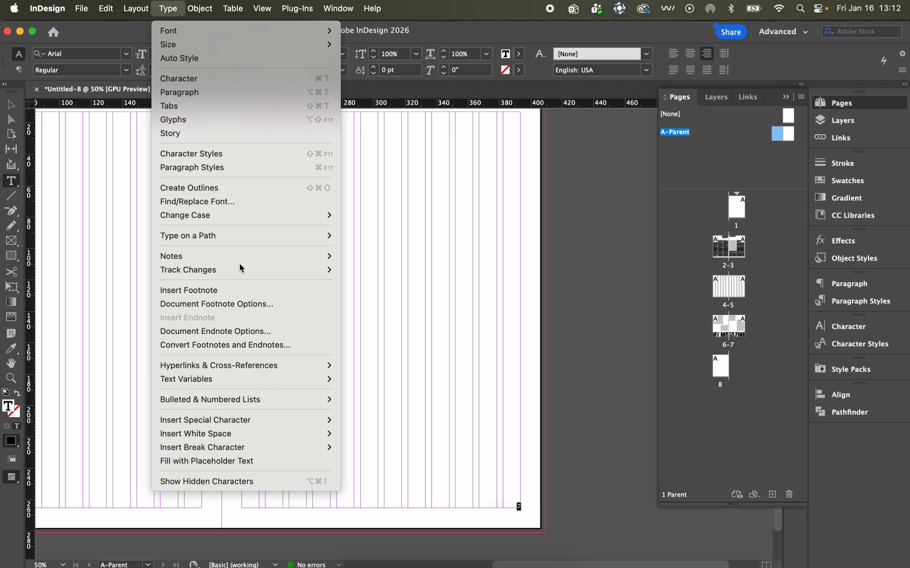
mouse_move(272, 429)
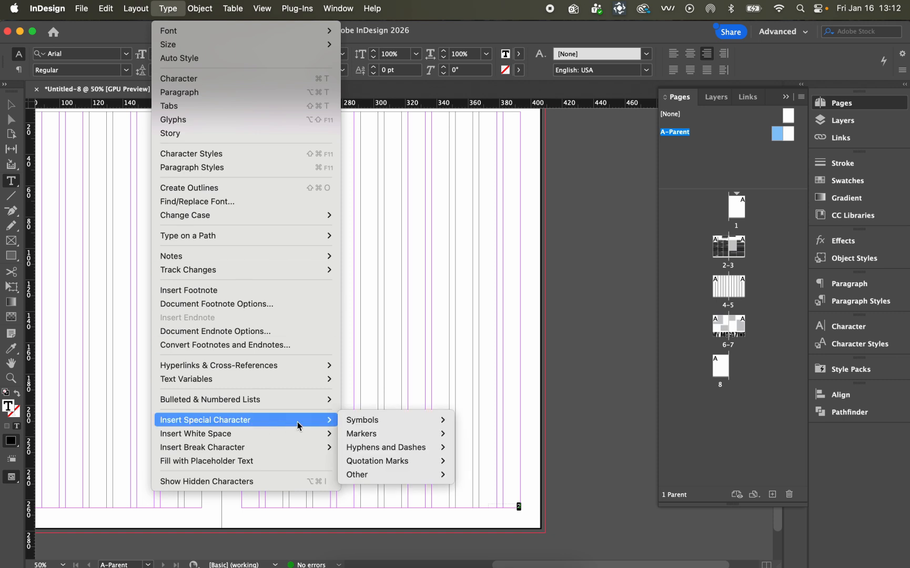
mouse_move(379, 435)
click(477, 438)
key(Escape)
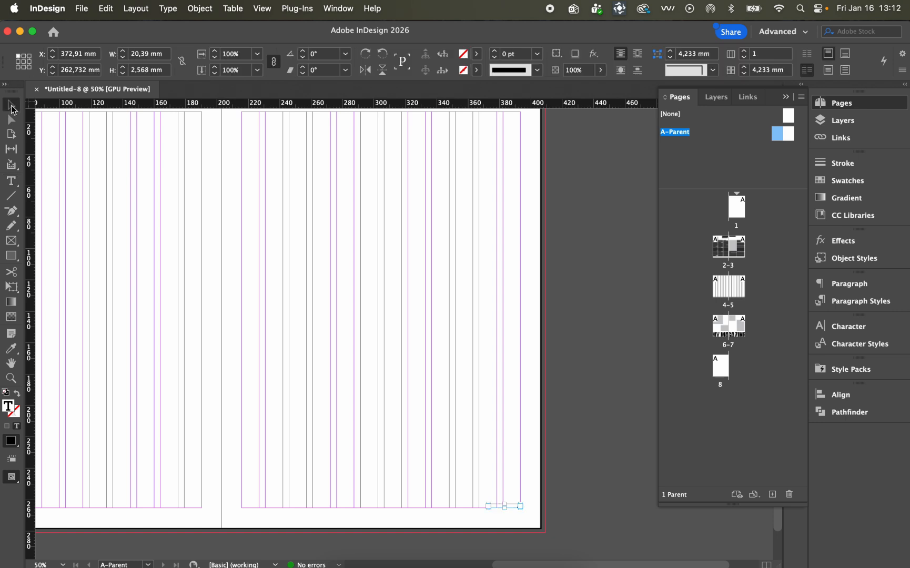
Step: Check the markers on the A-Parent spread against the numbers on pages 4–5, with the guides hidden in preview mode
scroll(410, 331, left, 3)
scroll(410, 332, up, 1)
scroll(409, 329, left, 5)
scroll(409, 329, down, 1)
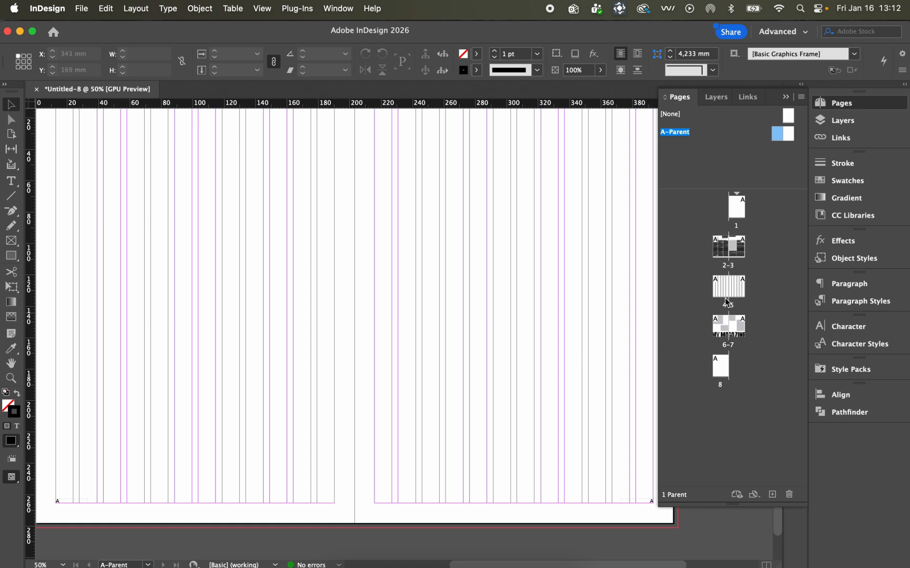
double_click(740, 286)
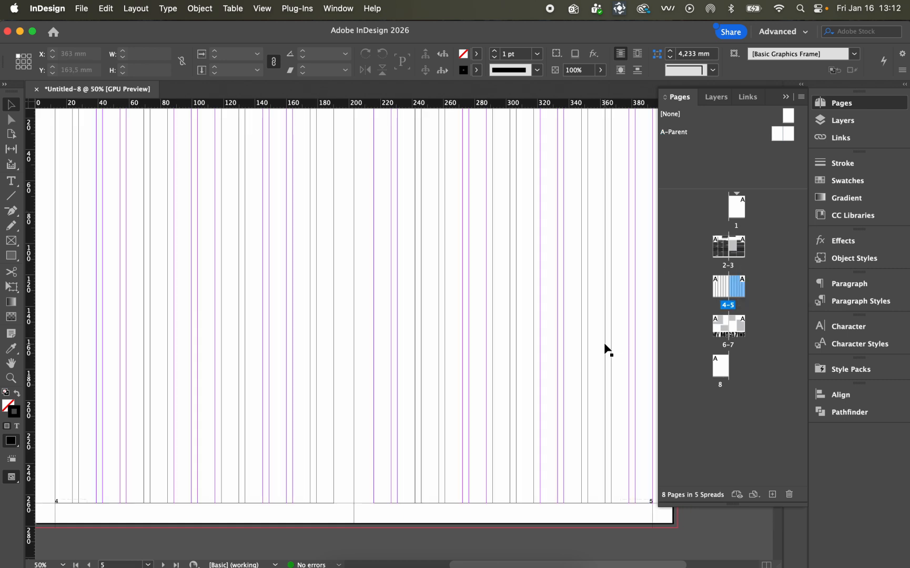
key(w)
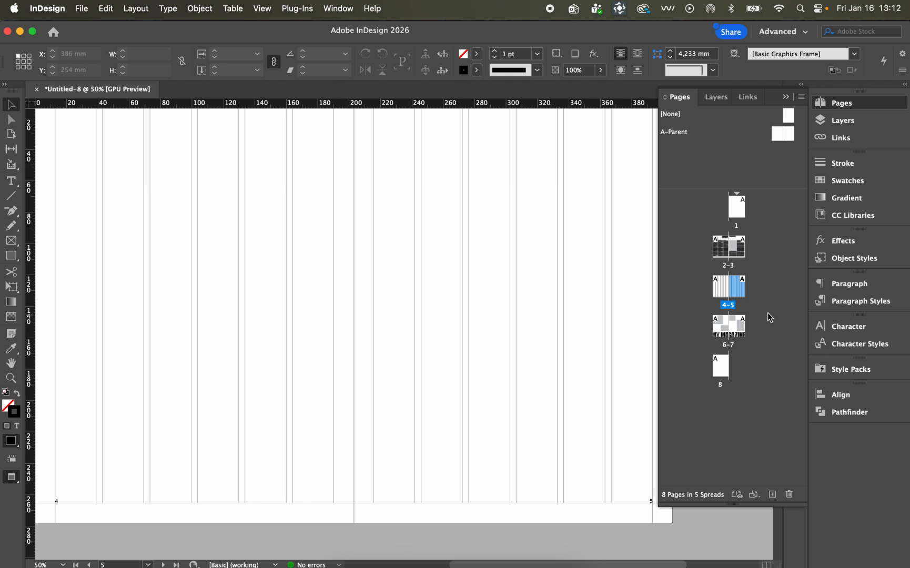
Step: Check the page numbers on pages 6–7 and 4–5, moving the MY MAGAZINE title aside and undoing the move
double_click(734, 326)
scroll(349, 433, left, 5)
drag(223, 452, 239, 489)
scroll(225, 447, right, 5)
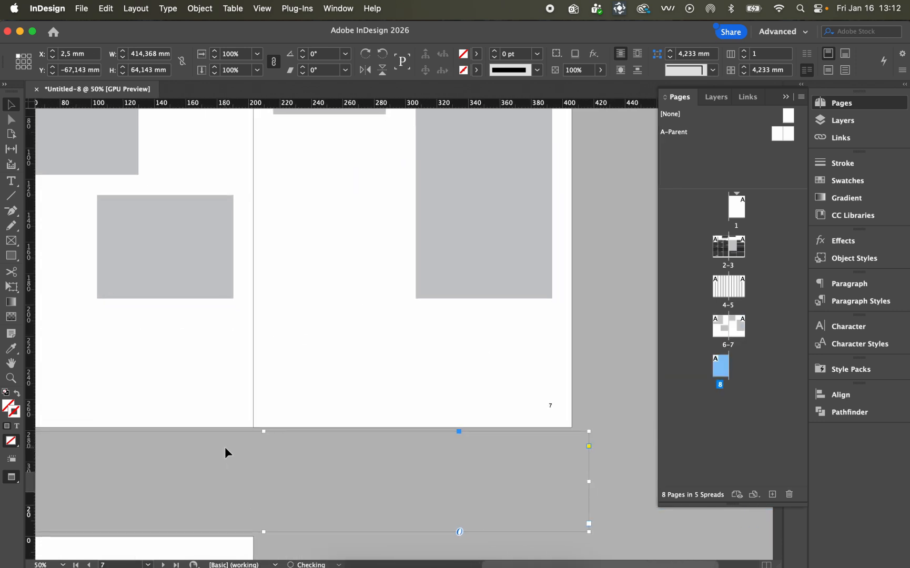
scroll(224, 447, up, 2)
key(super+z)
key(super+z)
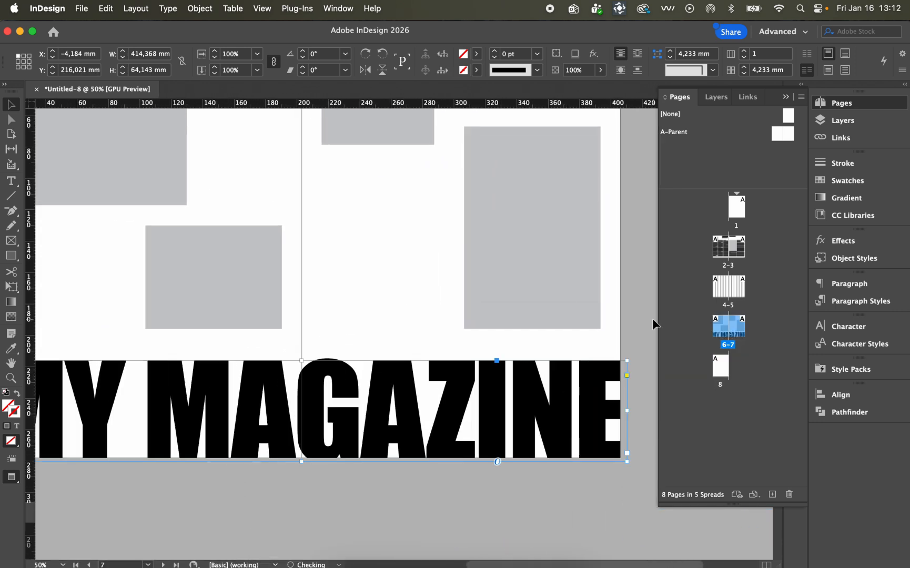
double_click(737, 284)
scroll(485, 380, left, 5)
scroll(485, 380, right, 3)
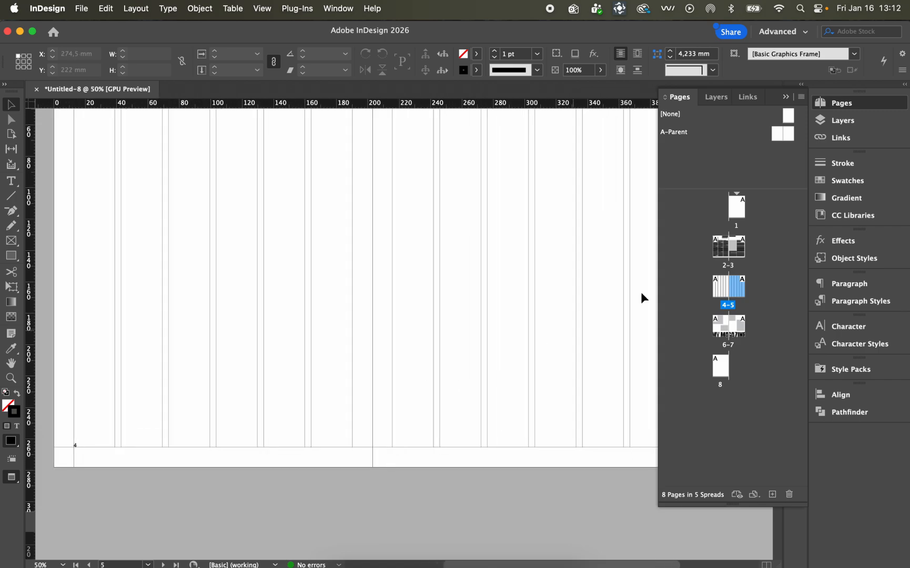
Step: Delete the leftover page-number text frames at the foot of pages 2–3
double_click(722, 253)
scroll(463, 337, right, 3)
click(300, 446)
scroll(300, 441, right, 2)
scroll(300, 441, right, 4)
shift+click(598, 443)
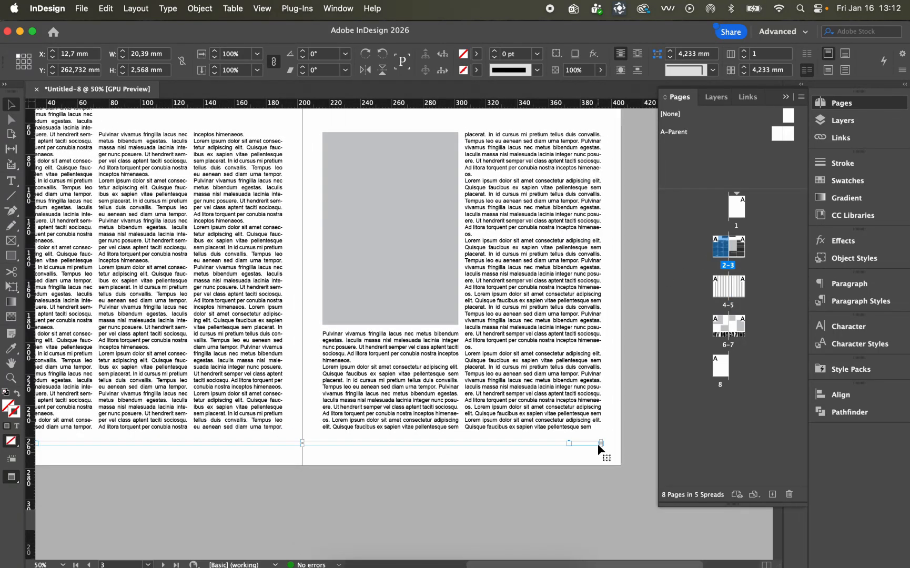
key(BackSpace)
scroll(598, 445, left, 2)
scroll(598, 449, left, 2)
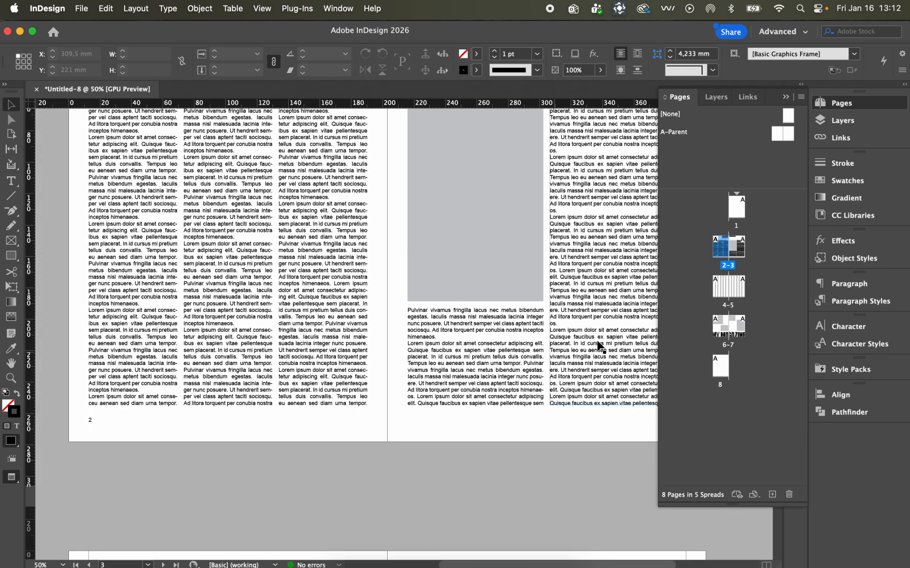
Step: Insert six new pages based on A-Parent after page 7
click(741, 330)
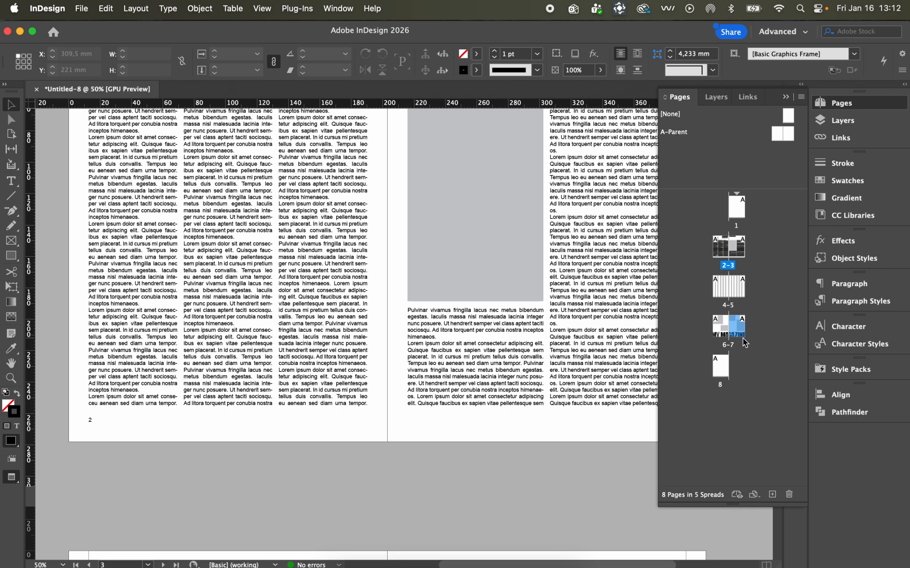
double_click(777, 496)
click(777, 496)
click(777, 495)
click(777, 495)
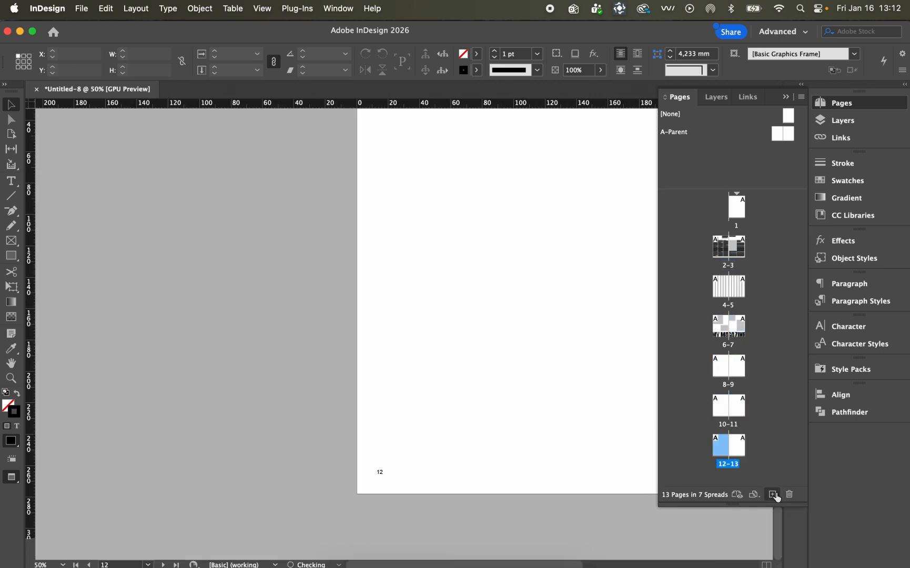
click(777, 495)
Step: Check the automatic page numbers on the added pages and on the earlier spreads back to page 1
scroll(478, 386, down, 3)
scroll(478, 386, down, 5)
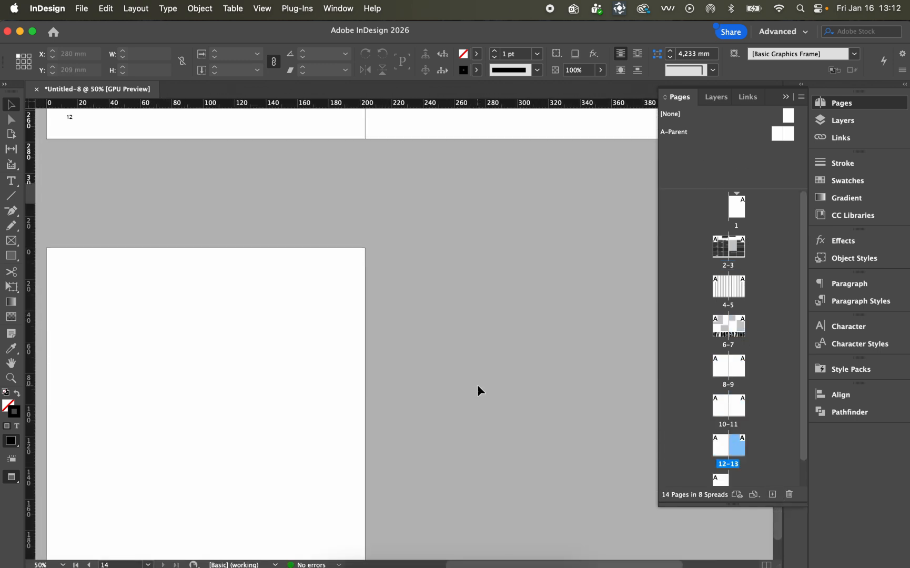
scroll(478, 386, up, 4)
scroll(477, 390, up, 10)
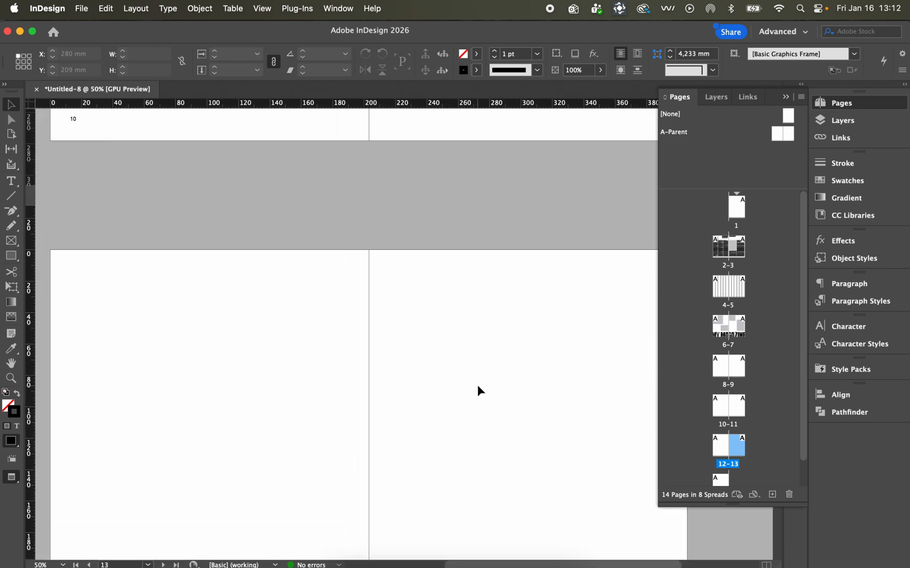
scroll(478, 386, up, 15)
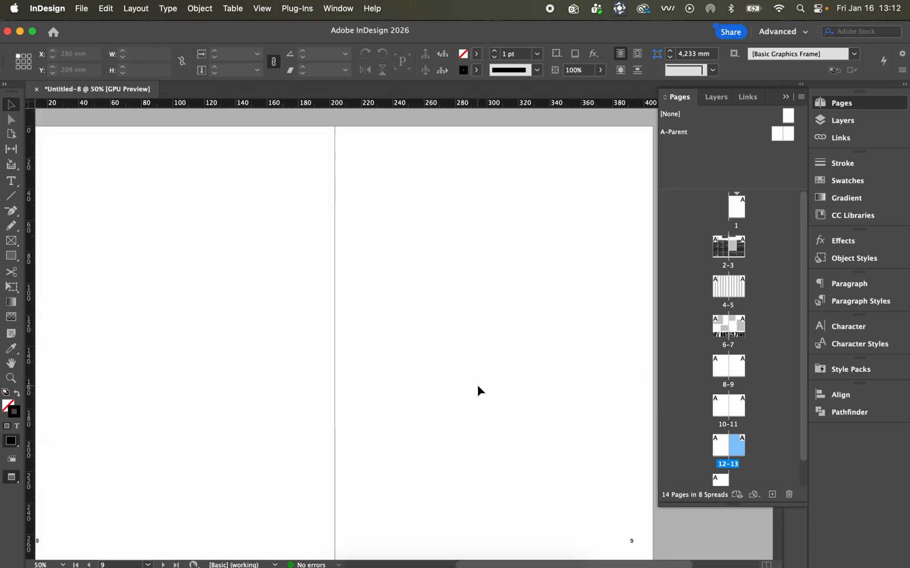
scroll(479, 390, up, 5)
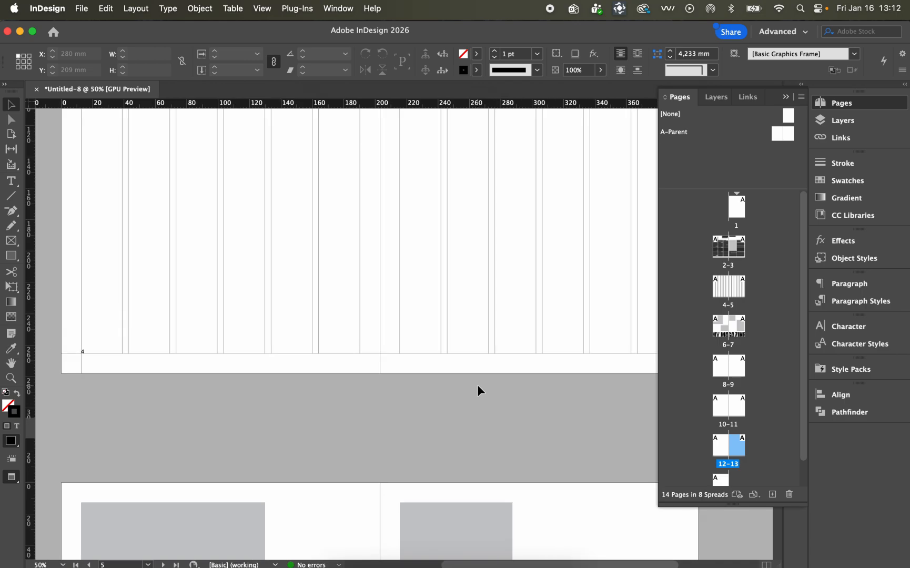
scroll(477, 390, up, 8)
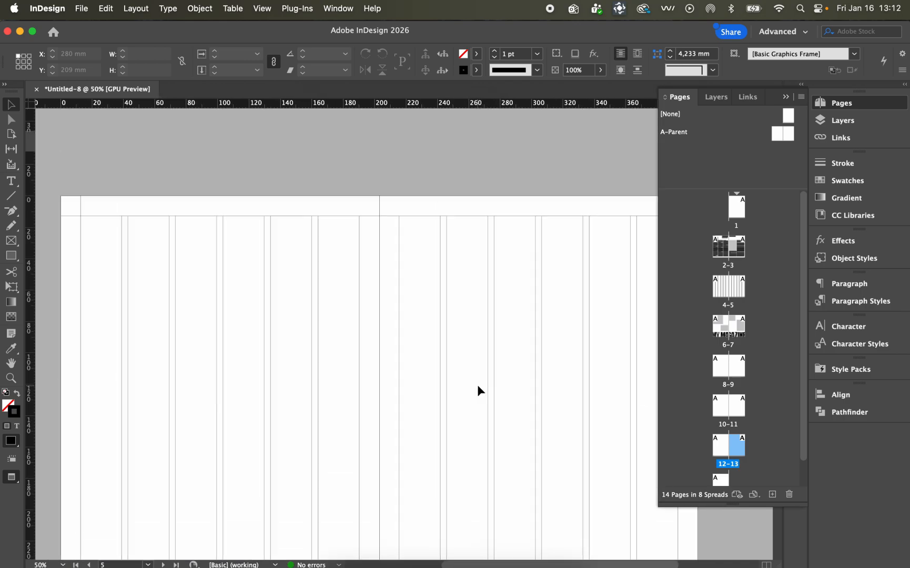
scroll(478, 390, down, 10)
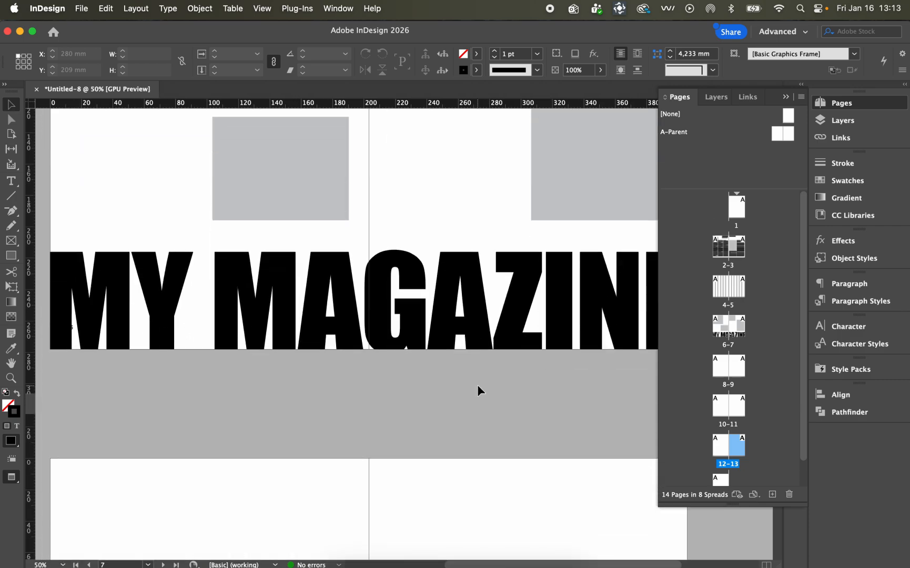
click(523, 346)
scroll(524, 345, up, 1)
scroll(523, 342, up, 12)
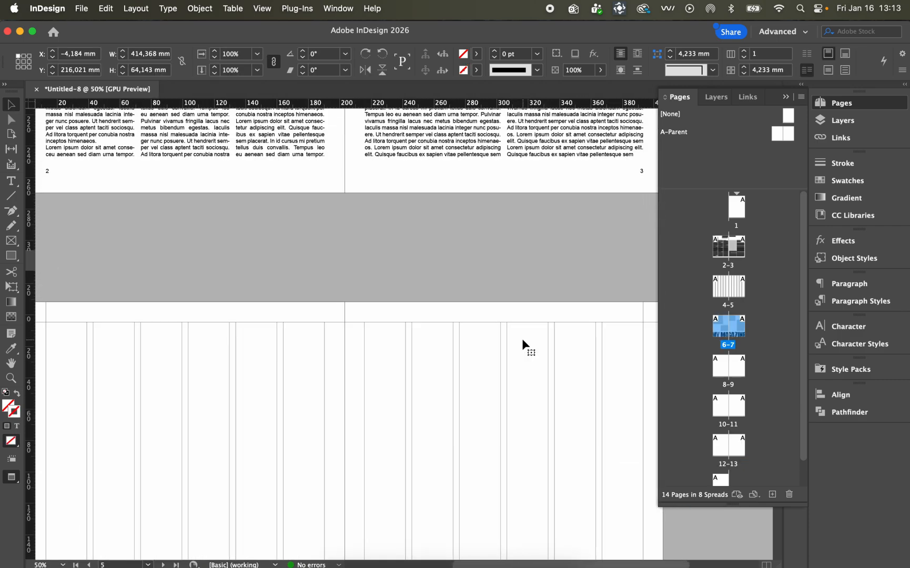
scroll(523, 344, up, 3)
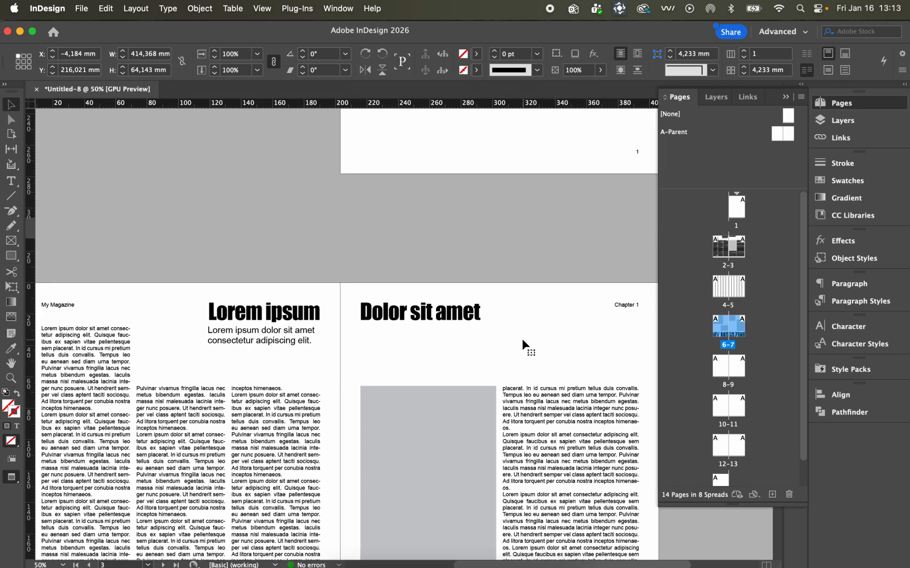
Step: Place the My Magazine header frame from page 2 in the same position on the left page of A-Parent
click(80, 308)
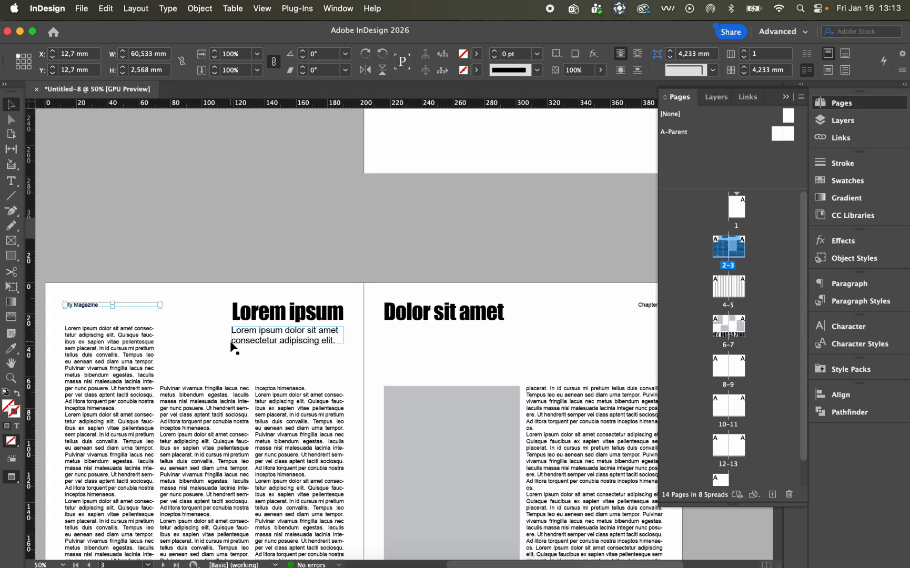
scroll(234, 345, right, 1)
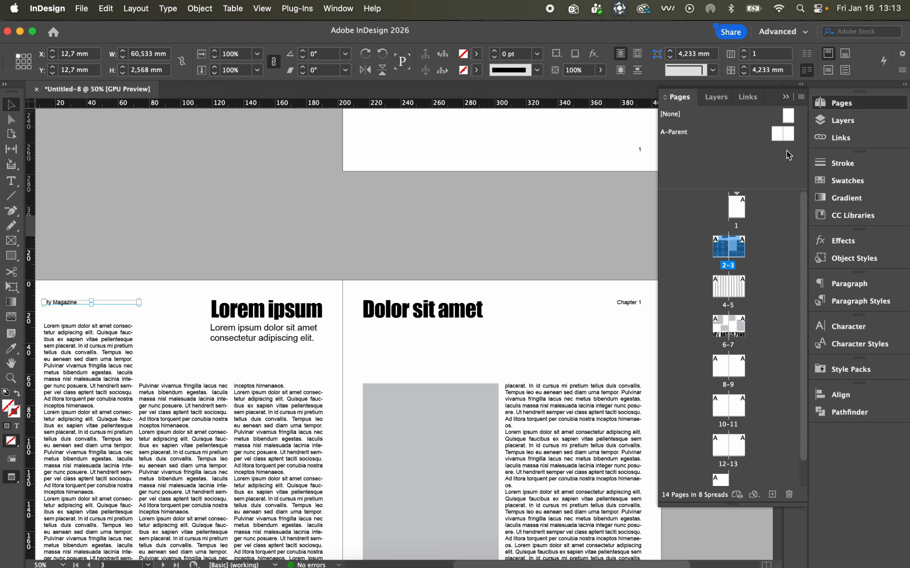
double_click(779, 138)
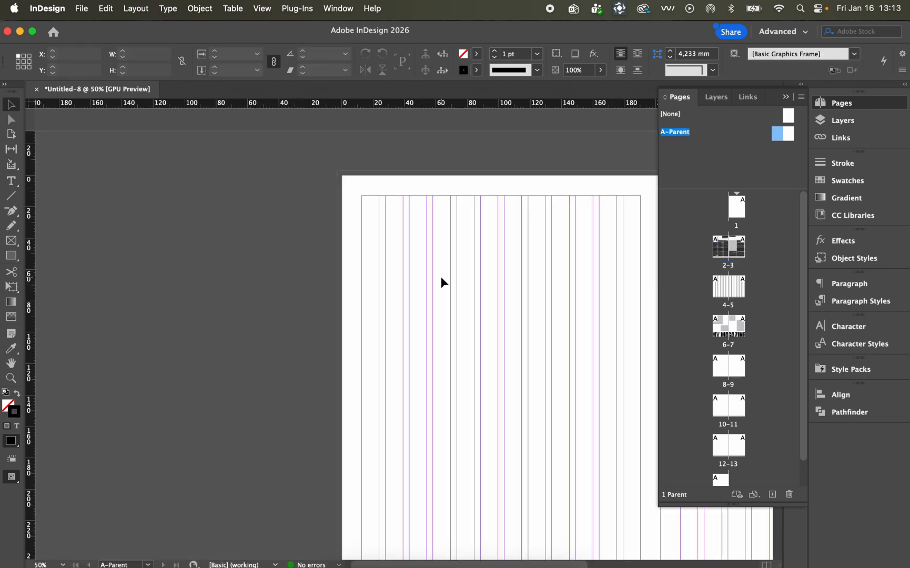
drag(378, 350, 384, 202)
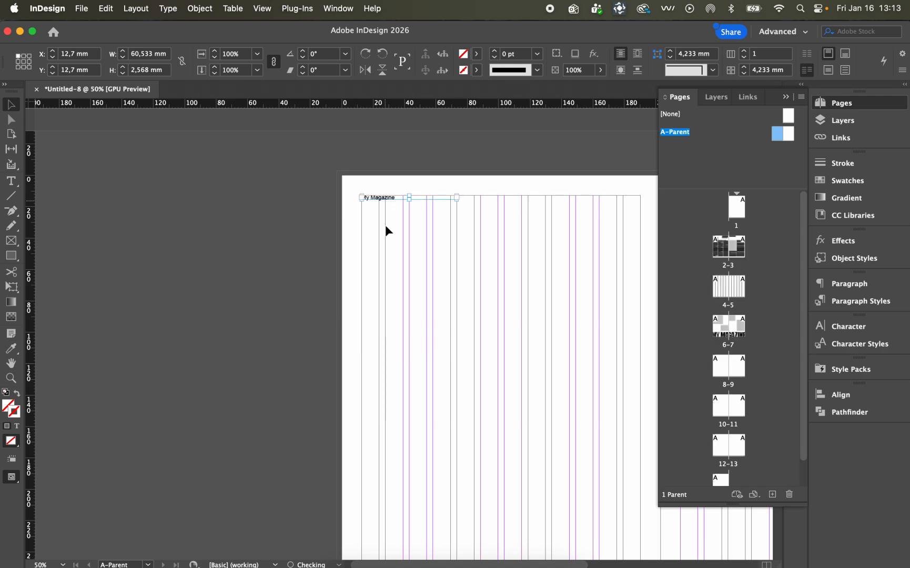
click(386, 227)
Step: Check the My Magazine header on the left pages of the document's spreads and its absence from page 1
double_click(723, 291)
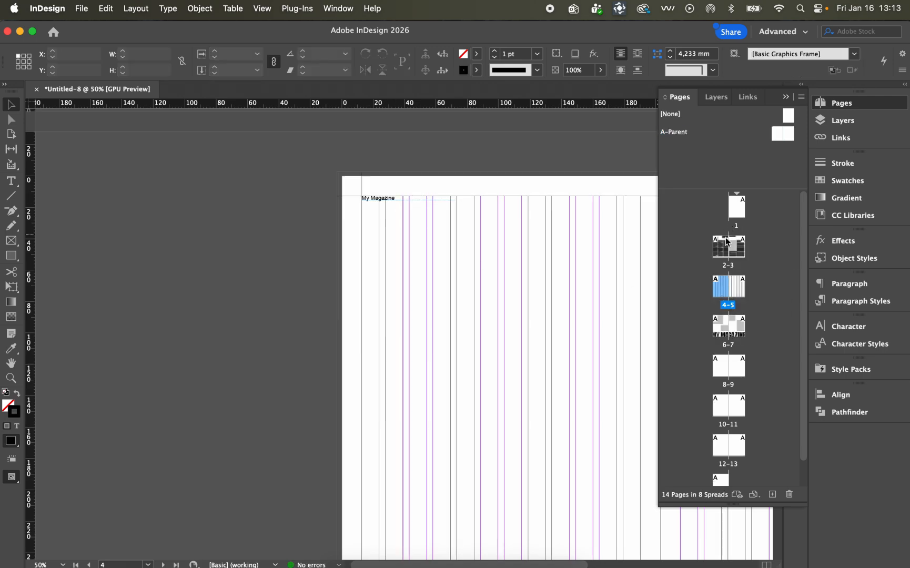
double_click(727, 242)
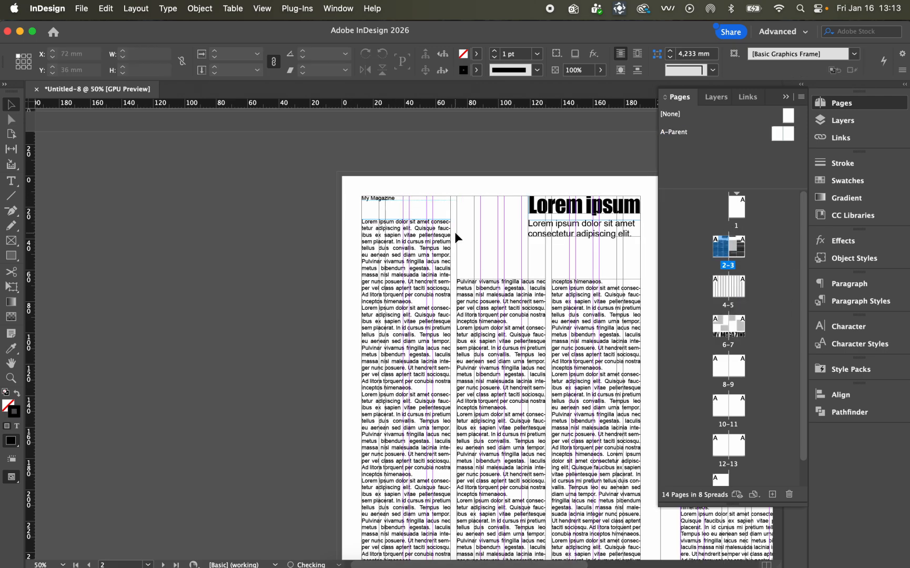
scroll(455, 232, down, 10)
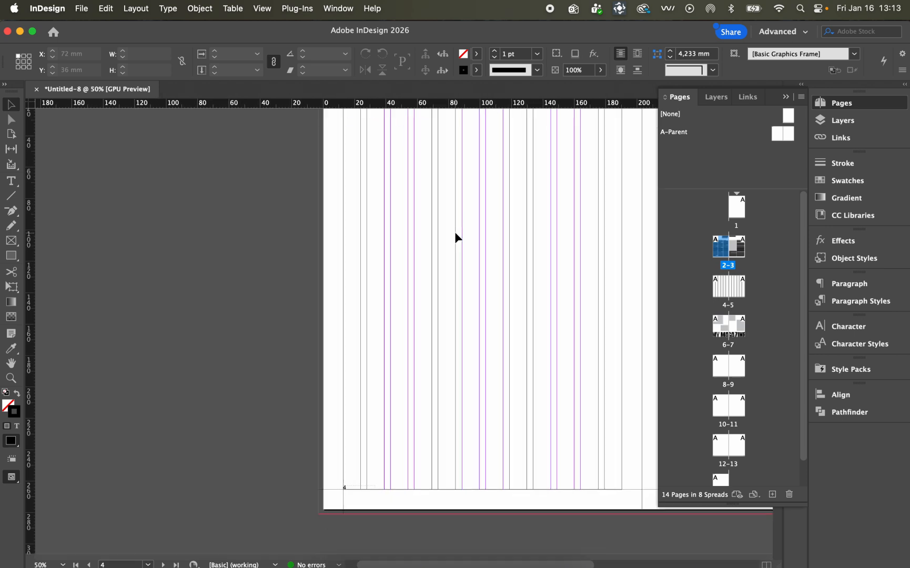
scroll(454, 232, down, 12)
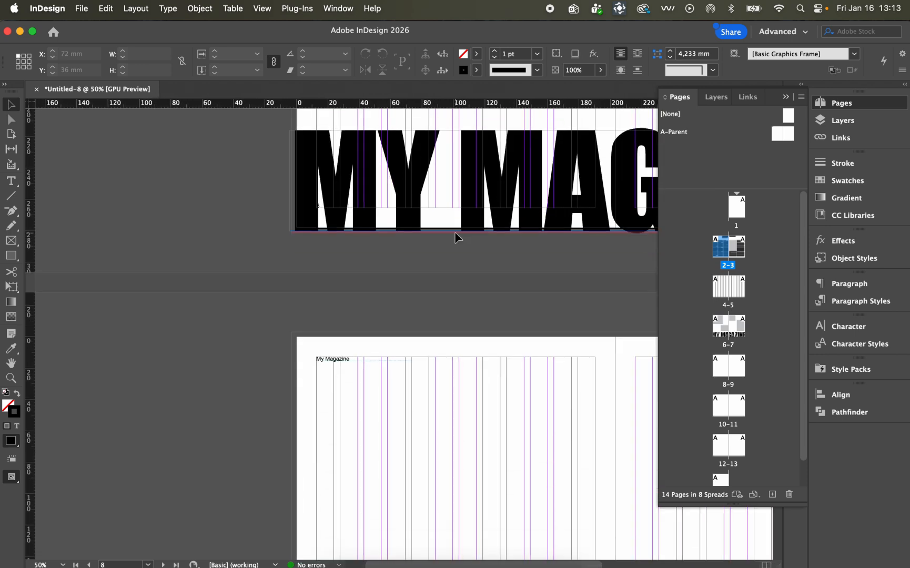
scroll(454, 232, down, 3)
scroll(454, 232, up, 2)
scroll(455, 232, down, 2)
scroll(454, 232, up, 10)
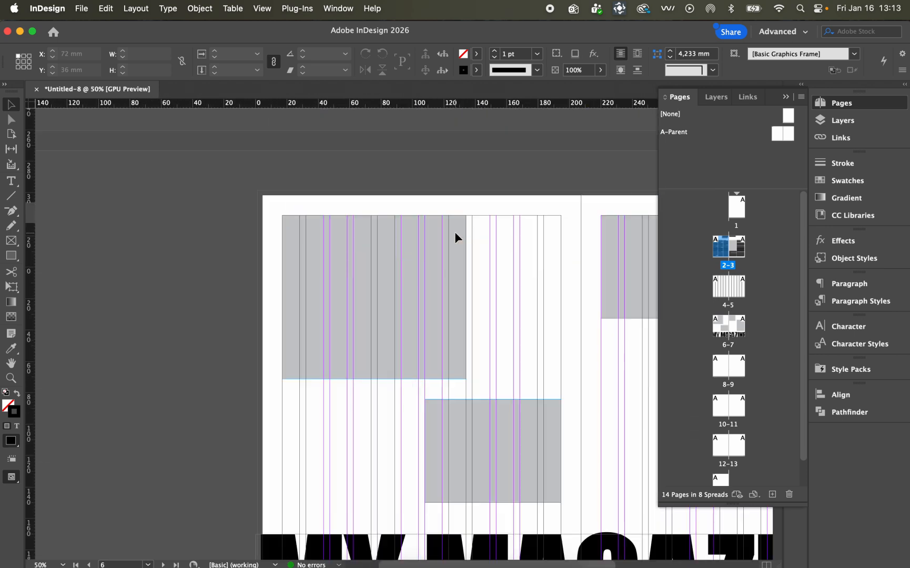
scroll(455, 232, up, 20)
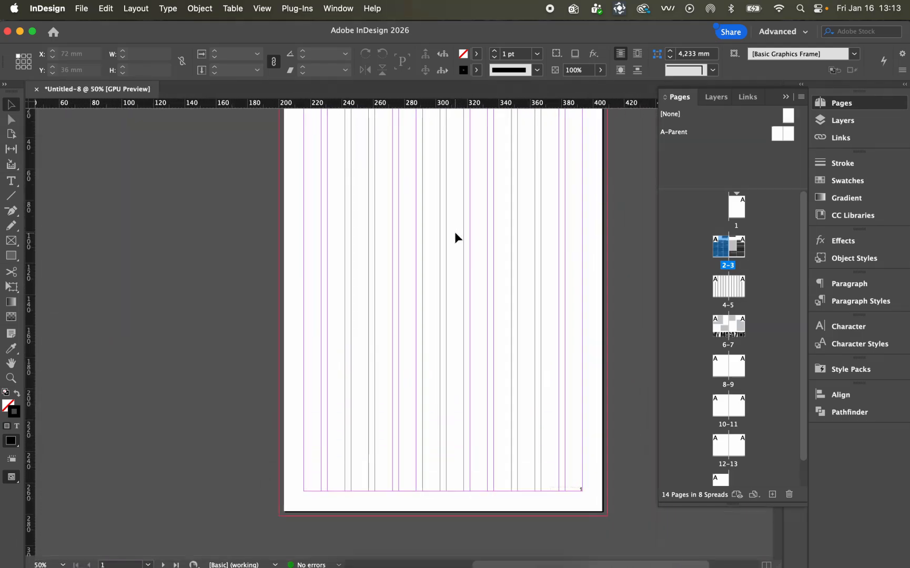
scroll(455, 238, down, 8)
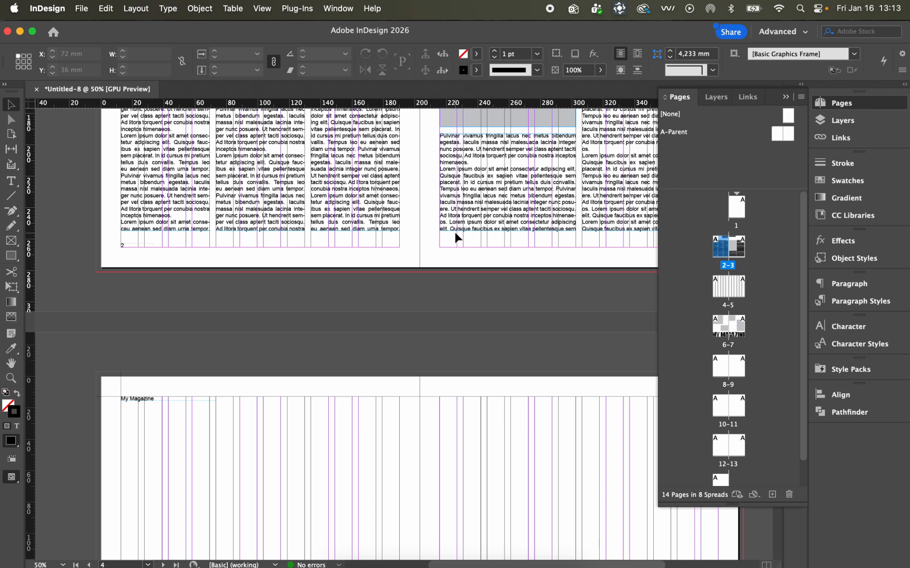
click(719, 294)
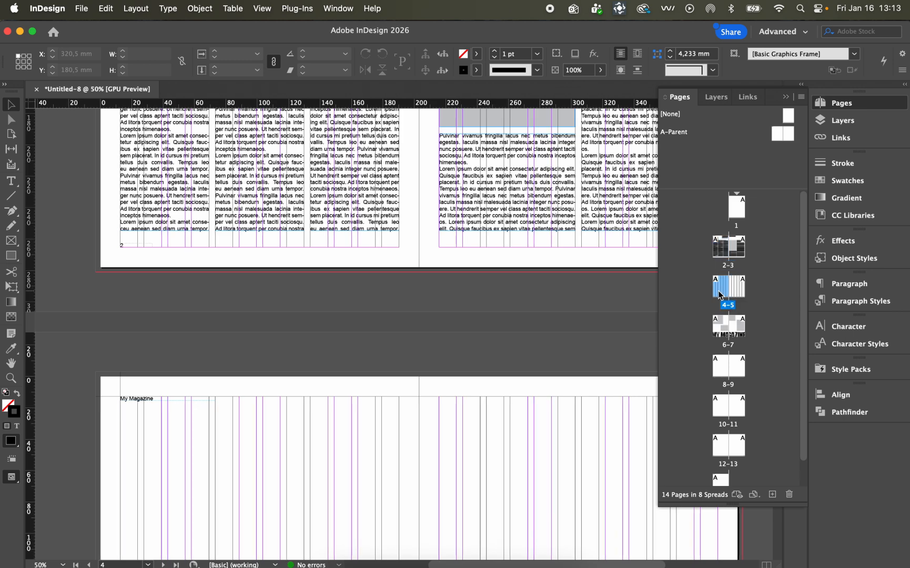
Step: Select all the column and margin grid lines across spread 4–5 and copy them
double_click(739, 286)
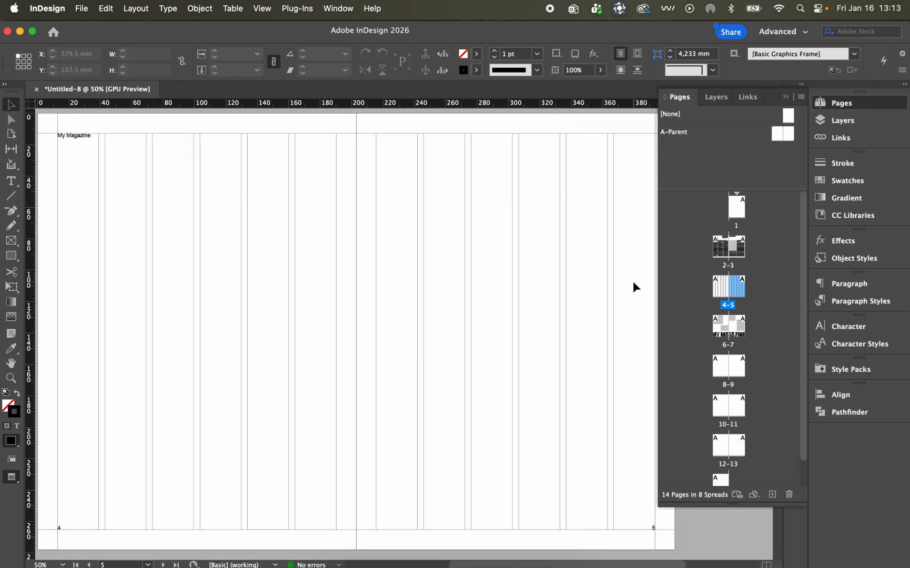
scroll(633, 282, down, 2)
scroll(488, 303, up, 3)
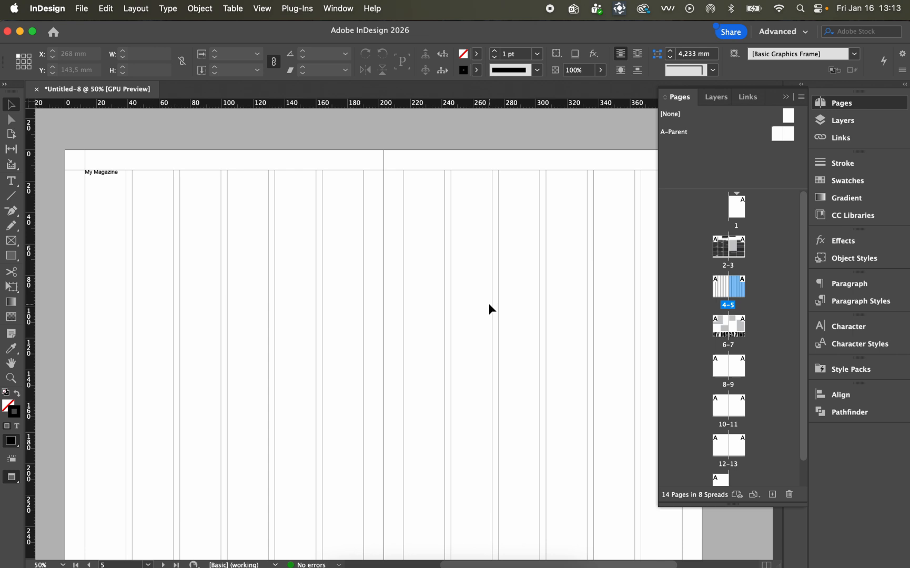
drag(57, 150, 495, 376)
scroll(495, 376, up, 6)
scroll(495, 376, right, 2)
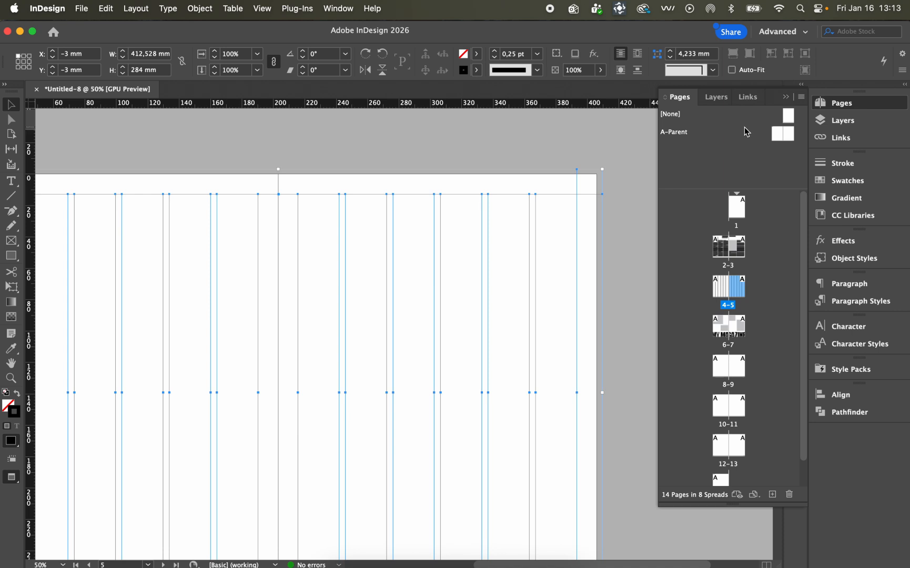
Step: Create a new two-page parent with prefix B and name Parent, not based on any other parent, at 203 × 278 mm
right_click(738, 166)
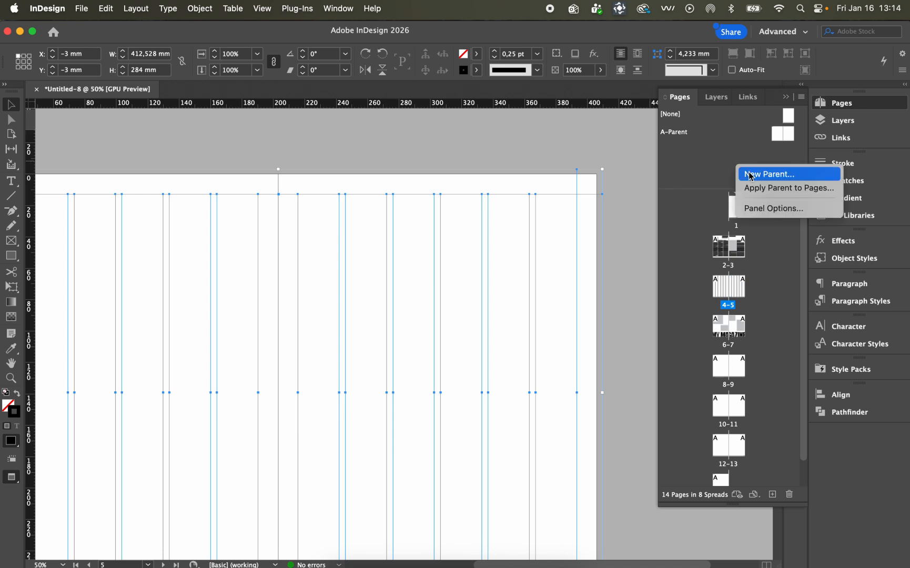
click(750, 175)
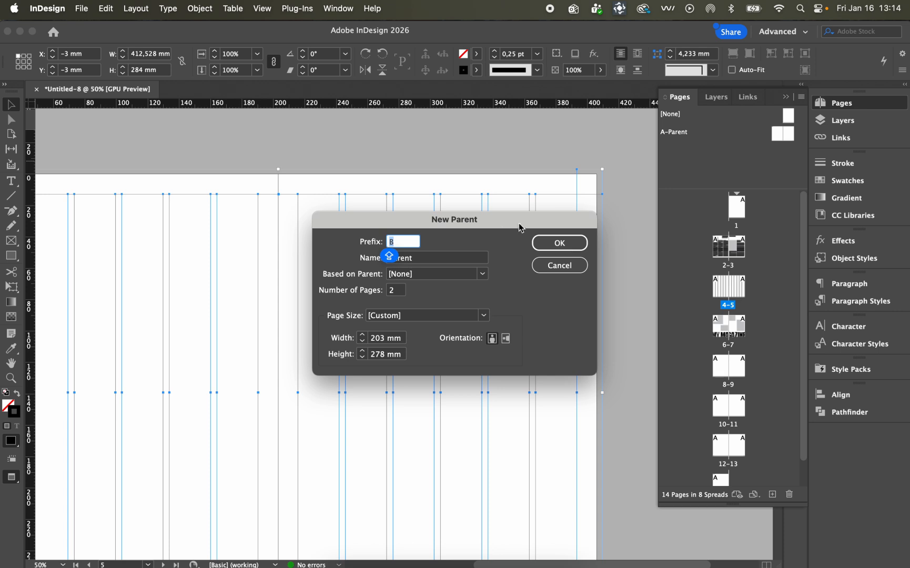
click(555, 244)
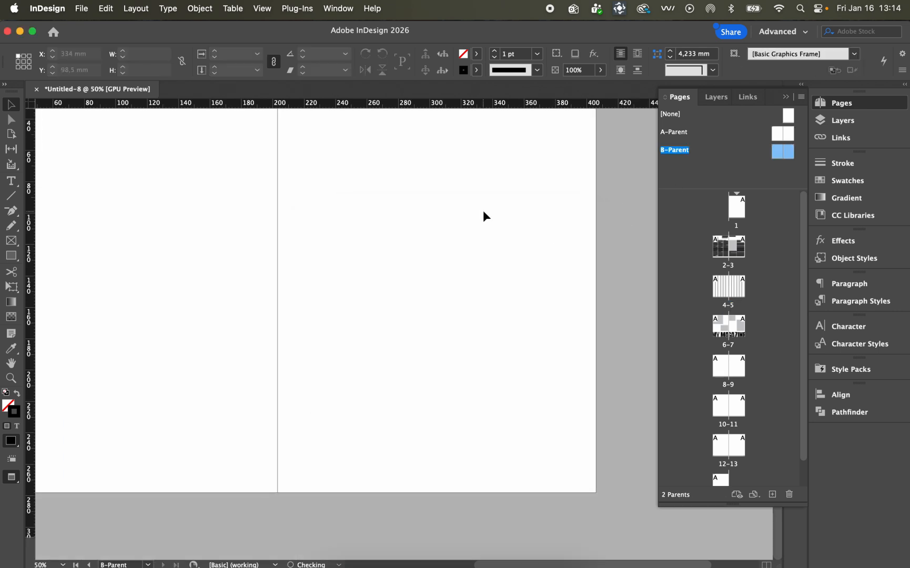
Step: Paste the copied grid lines in place on the B-Parent spread and deselect them
click(113, 11)
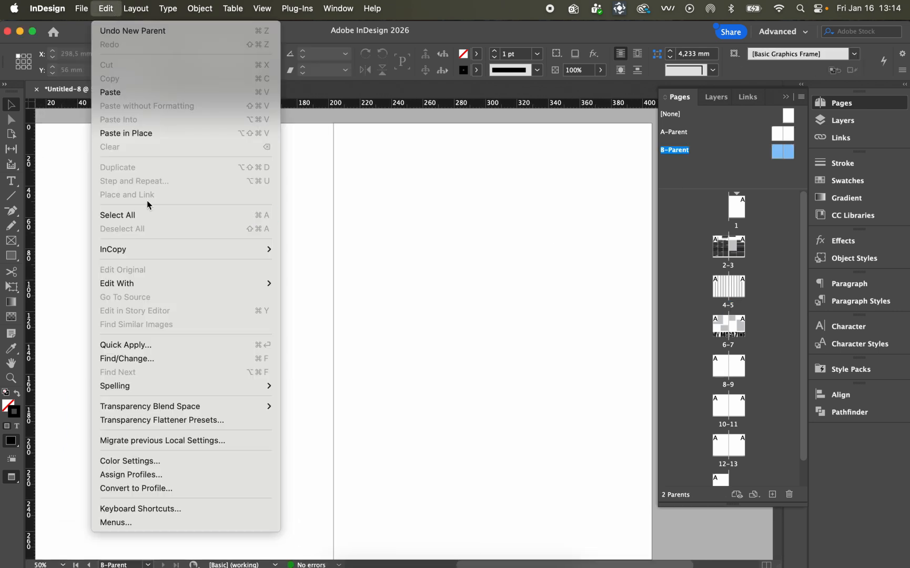
click(162, 135)
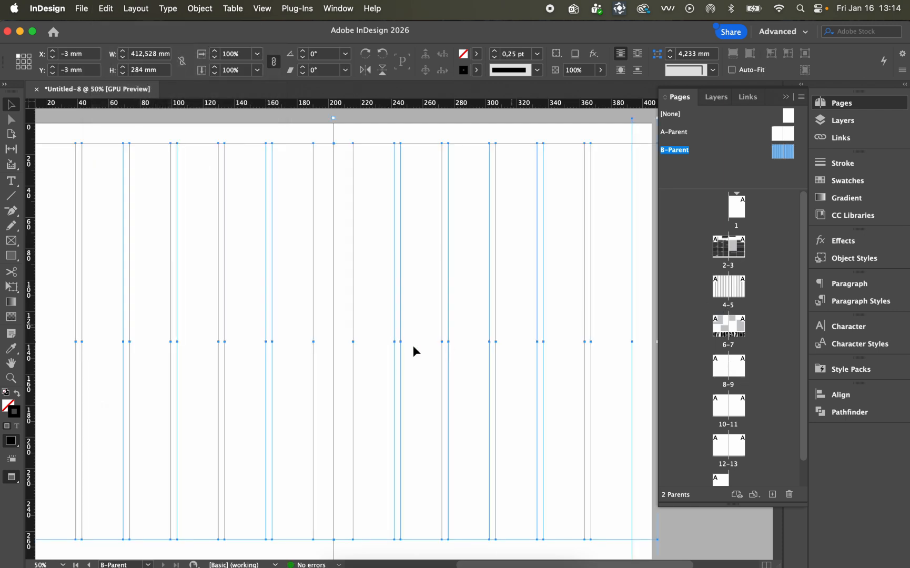
scroll(408, 347, down, 2)
click(542, 541)
scroll(542, 541, up, 2)
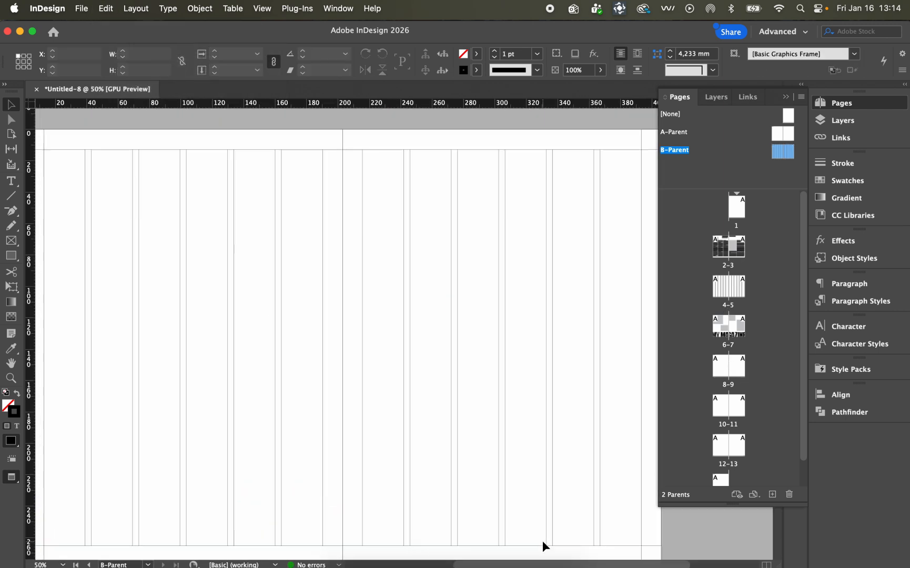
Step: Delete all the grid lines drawn directly on spread 4–5
scroll(725, 334, down, 1)
double_click(725, 265)
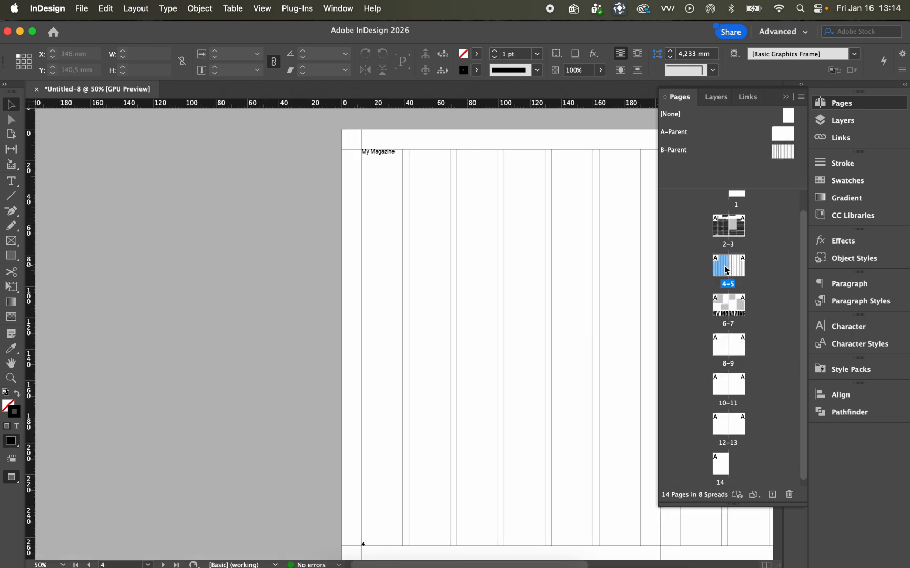
key(super+minus)
drag(590, 233, 274, 372)
drag(201, 295, 577, 352)
key(Delete)
drag(485, 223, 348, 451)
key(Delete)
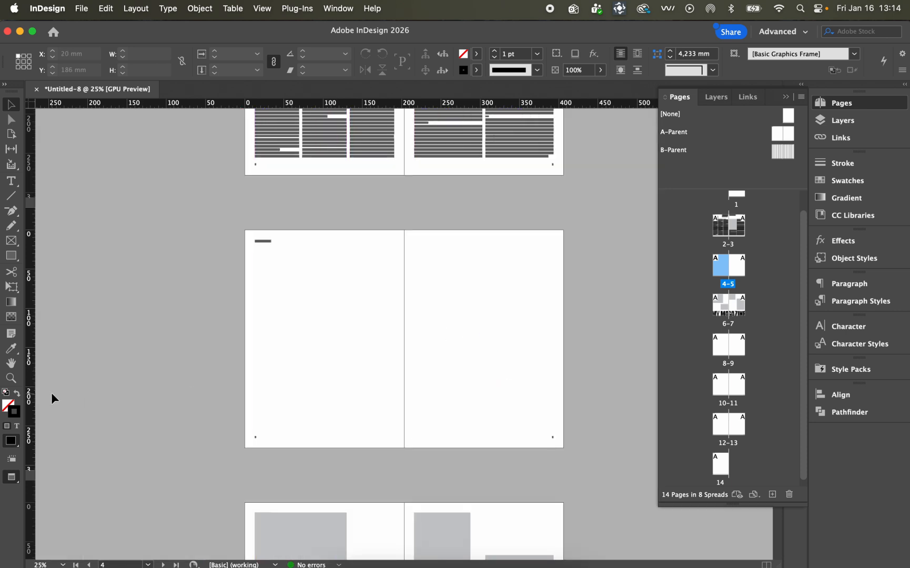
Step: Apply B-Parent to pages 4–5 and check the grid on that spread
click(11, 378)
click(423, 331)
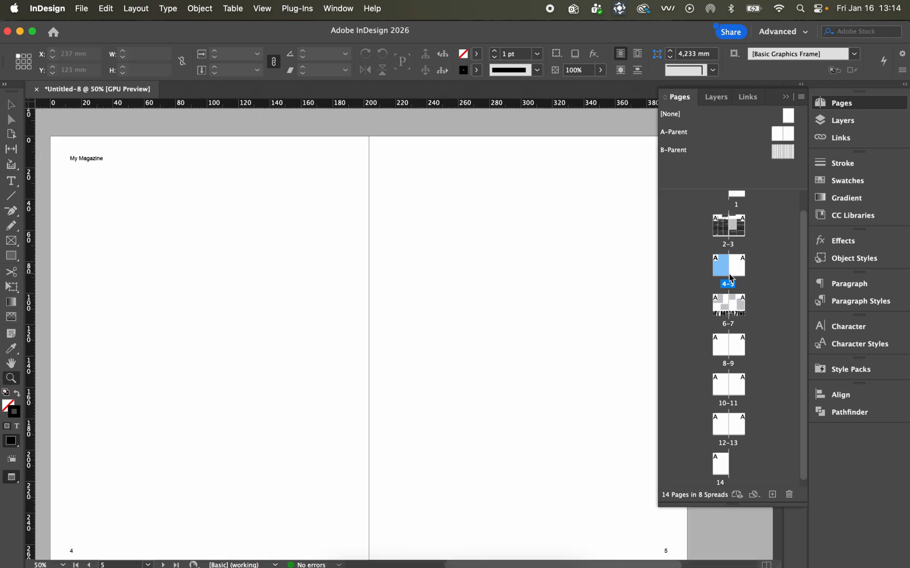
click(740, 263)
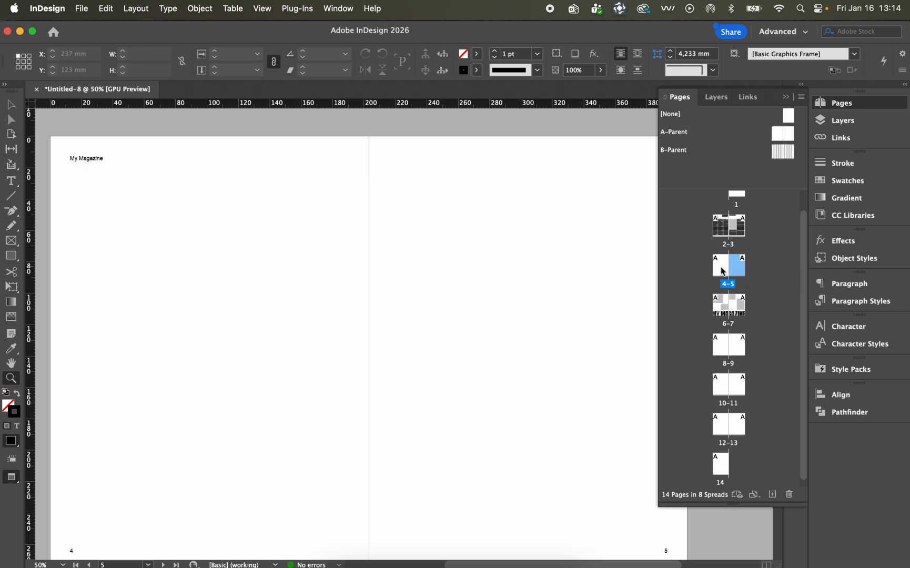
shift+click(723, 272)
right_click(723, 272)
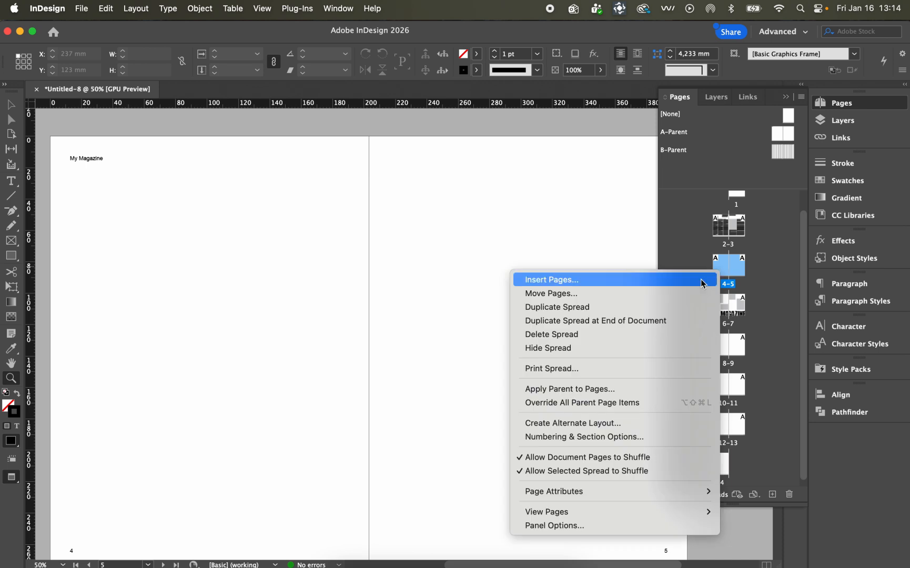
click(533, 393)
click(502, 291)
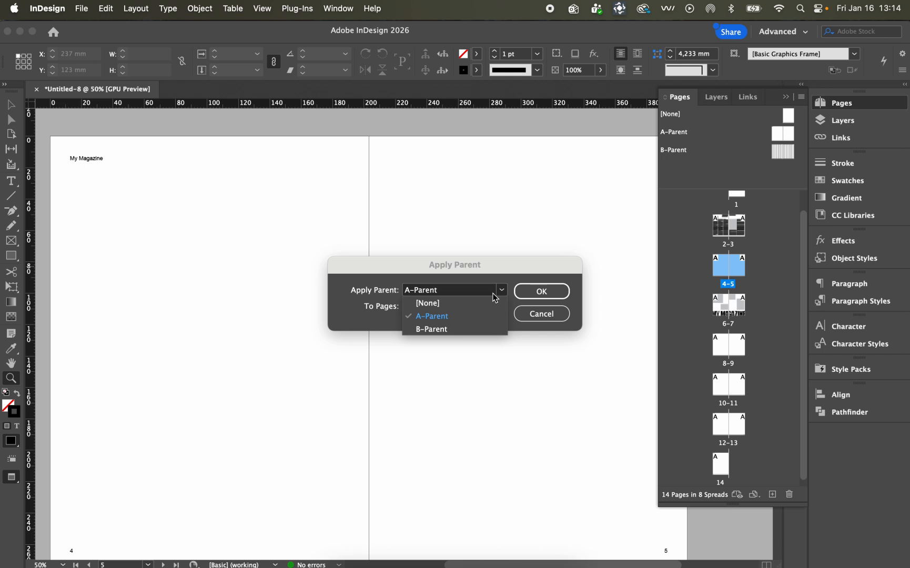
click(455, 329)
click(533, 291)
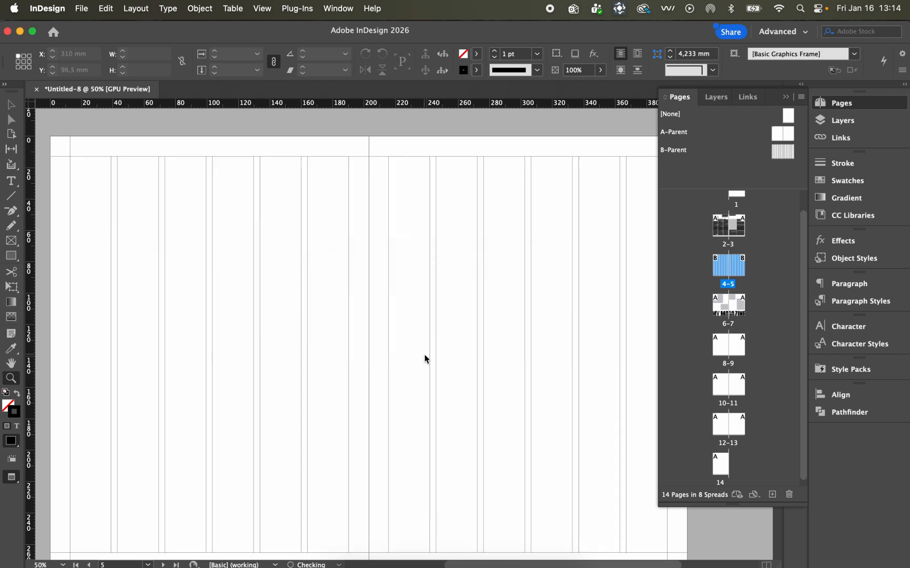
scroll(425, 356, down, 3)
scroll(424, 355, up, 2)
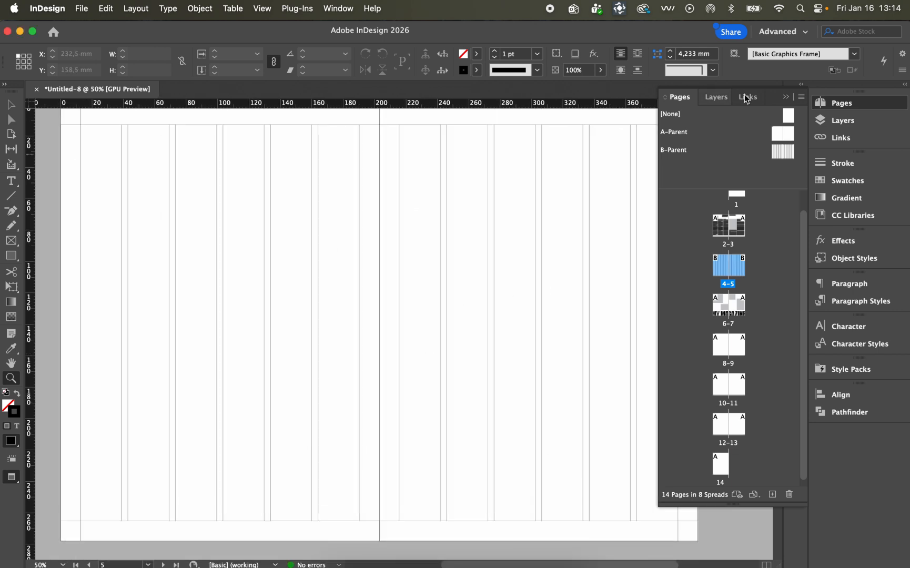
scroll(346, 394, up, 2)
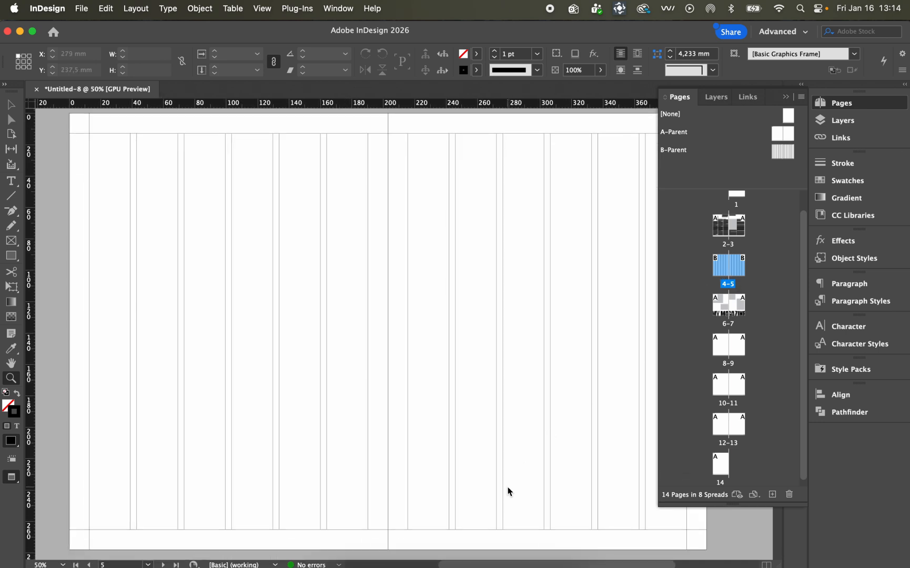
Step: Apply B-Parent to pages 8–9 and display that spread
click(742, 345)
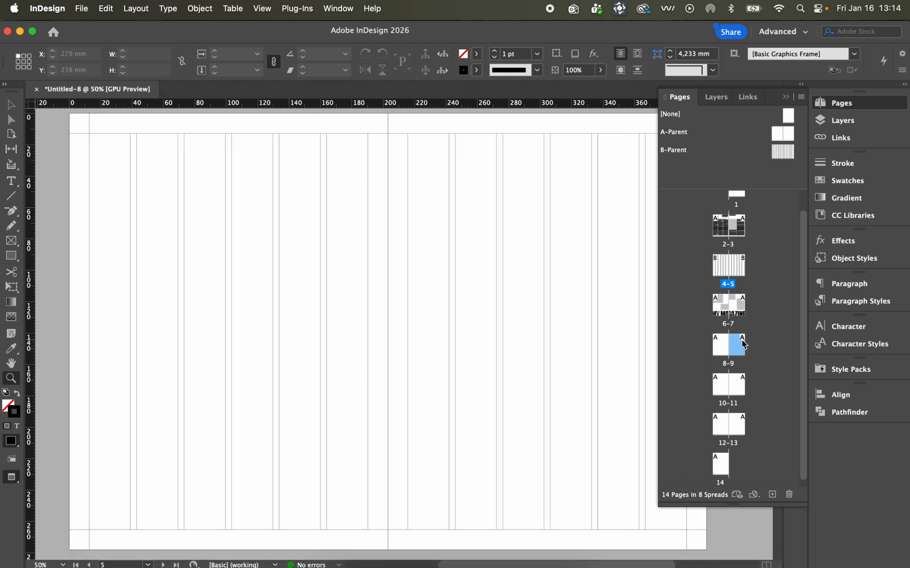
right_click(718, 344)
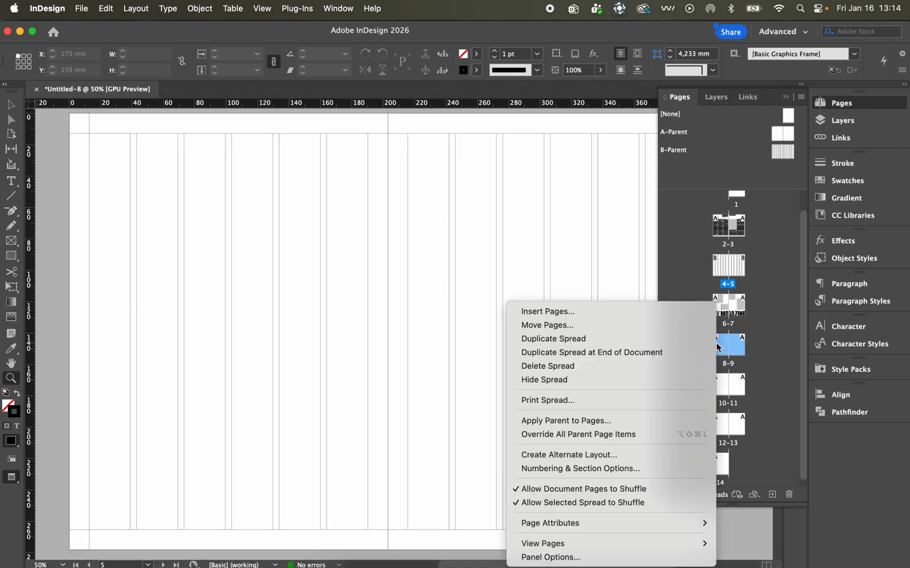
click(614, 421)
click(501, 290)
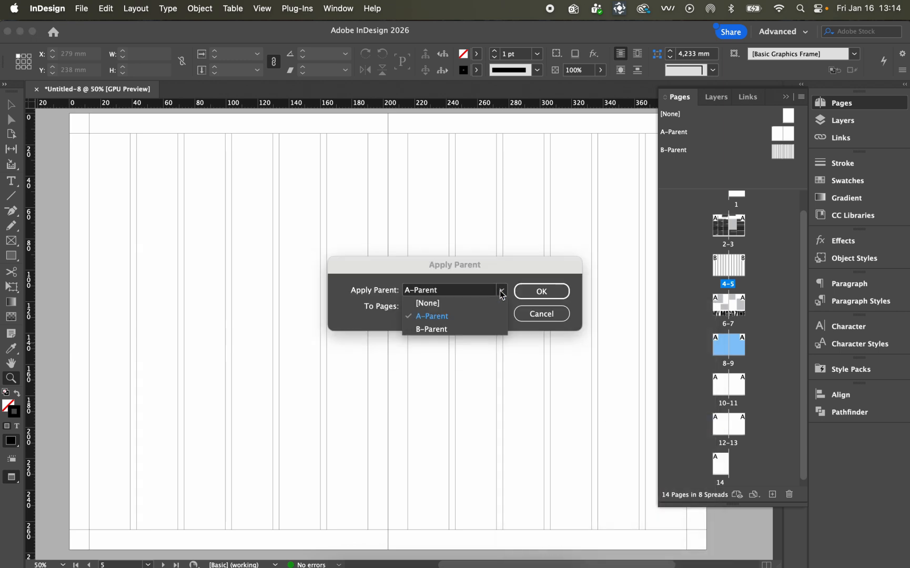
click(473, 329)
click(542, 292)
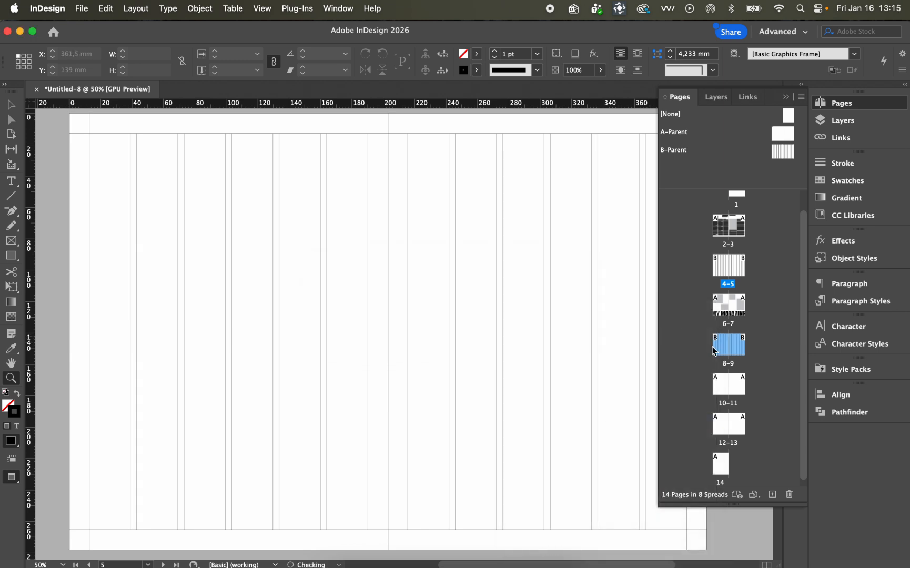
double_click(724, 355)
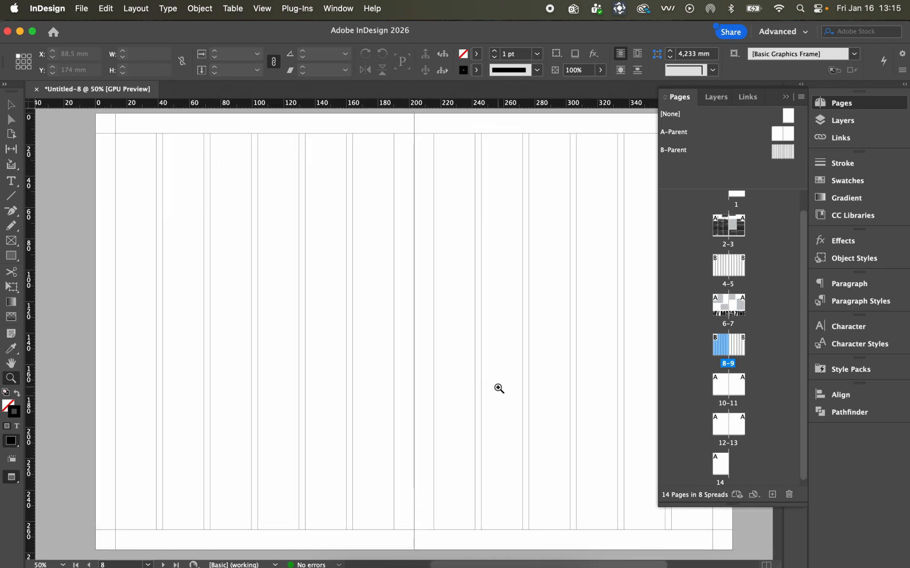